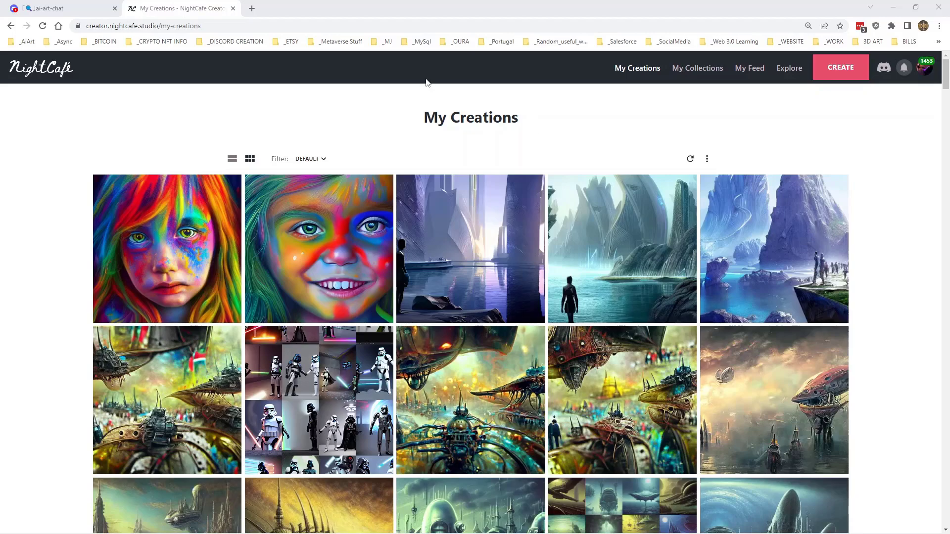
Bring up the creation methods and review Coherent, Stable, Artistic and Style Transfer
left_click(841, 67)
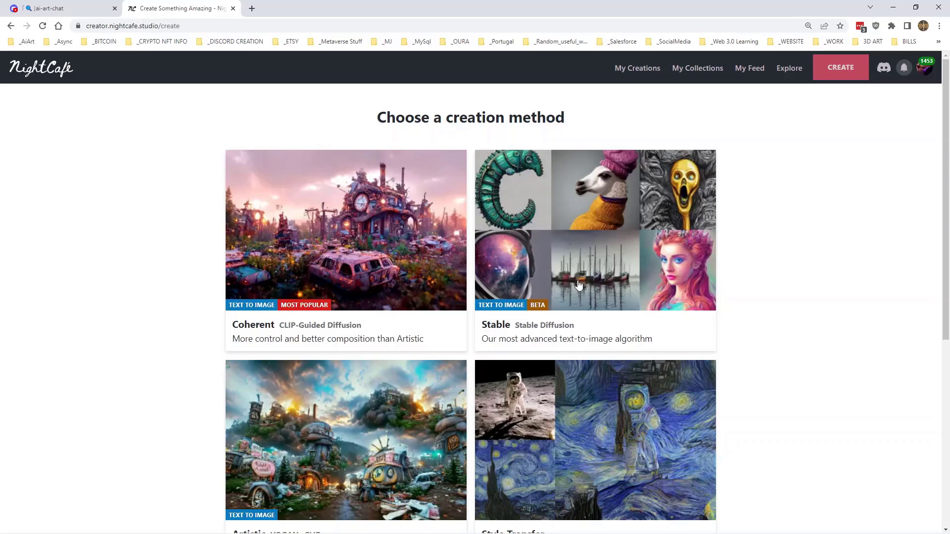
scroll(643, 347, "down", 1)
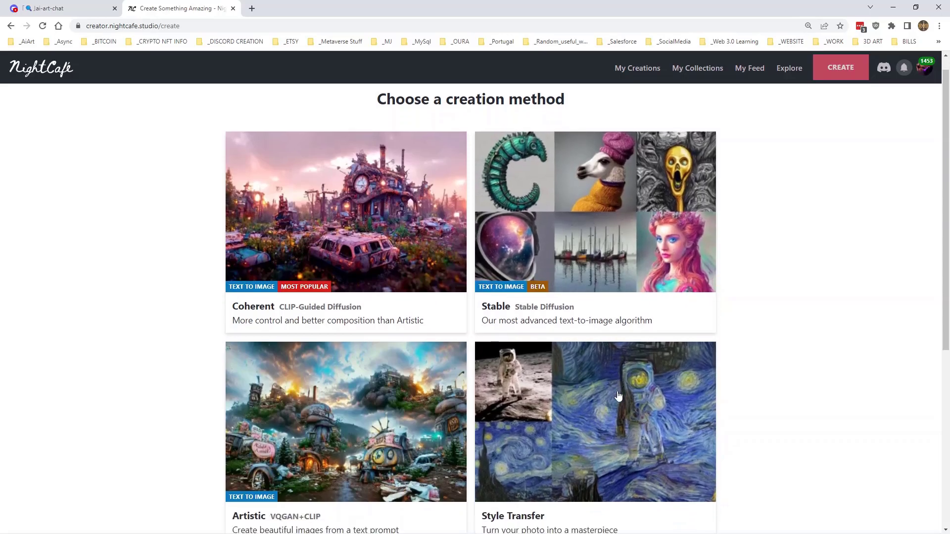
scroll(713, 397, "up", 1)
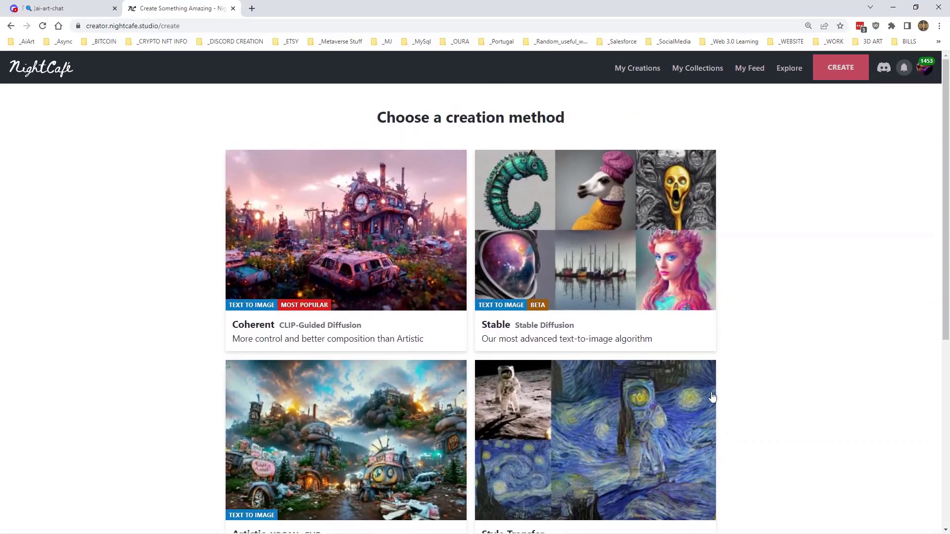
scroll(403, 250, "down", 1)
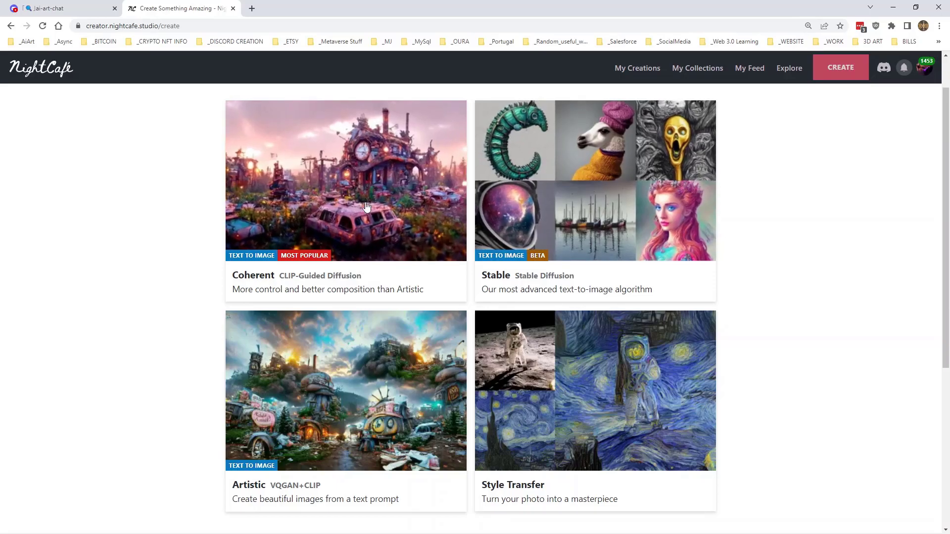
Start an Artistic creation and paste the Tokyo lake sunset prompt, retyping the word 'on'
left_click(284, 463)
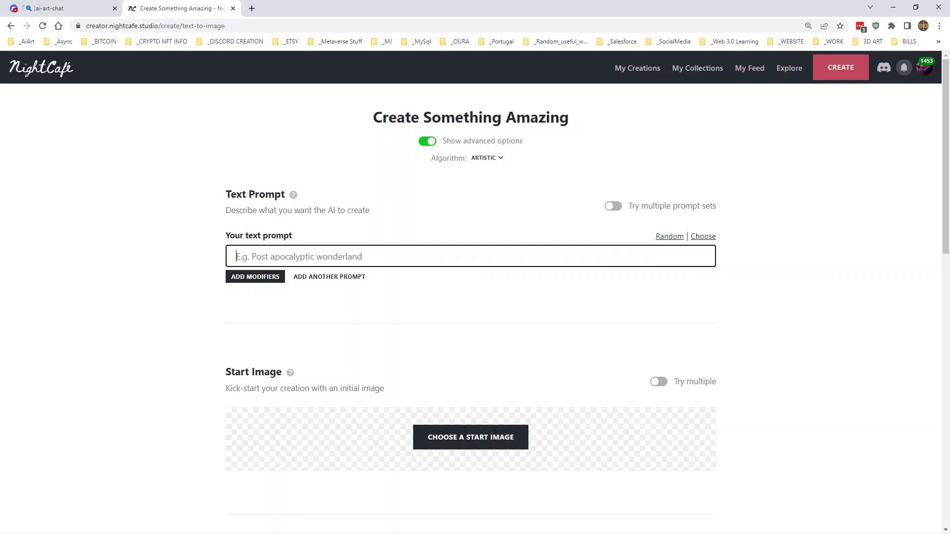
type("The setting sun, over a lake, outside Tokyo City reflects on the lake.")
left_click(173, 220)
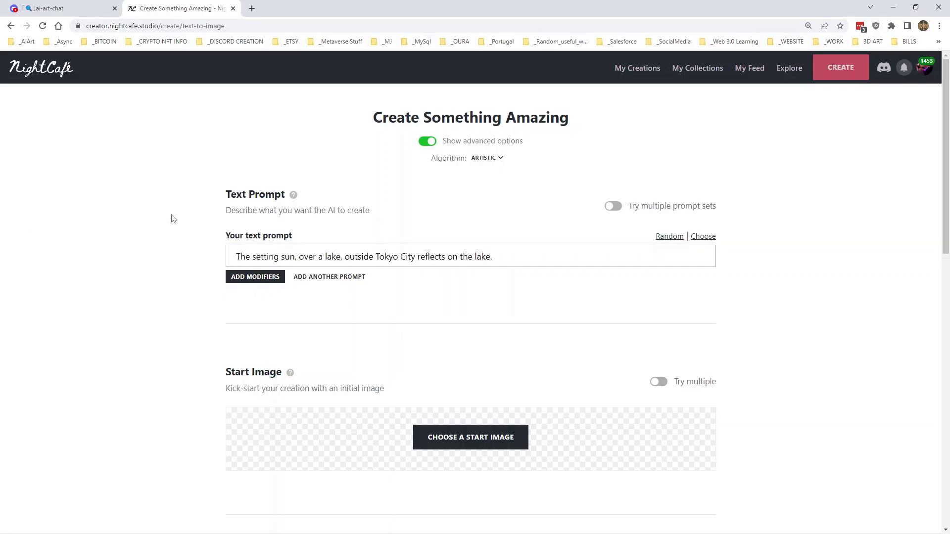
double_click(453, 256)
key("Delete")
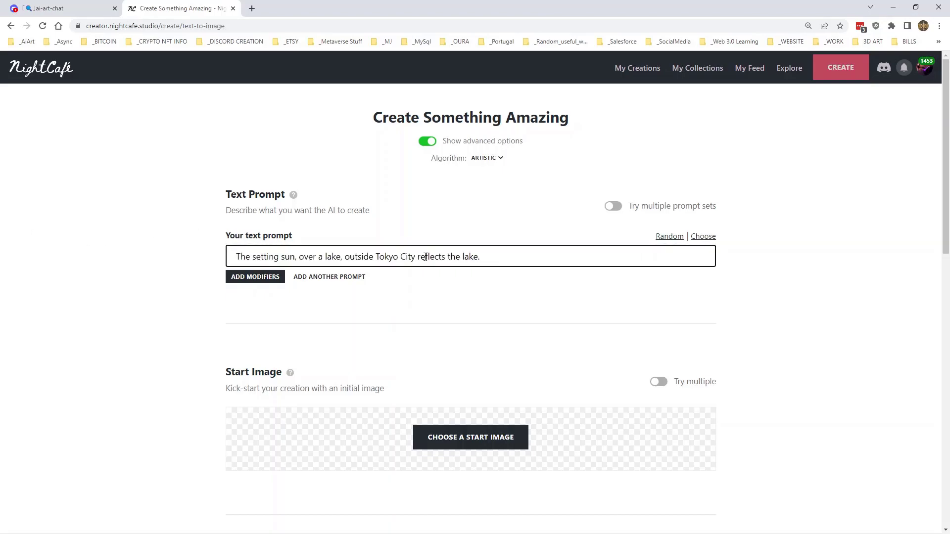
type("on")
Add the Dan Mumford artist modifier and create the image for 1 credit
left_click(267, 277)
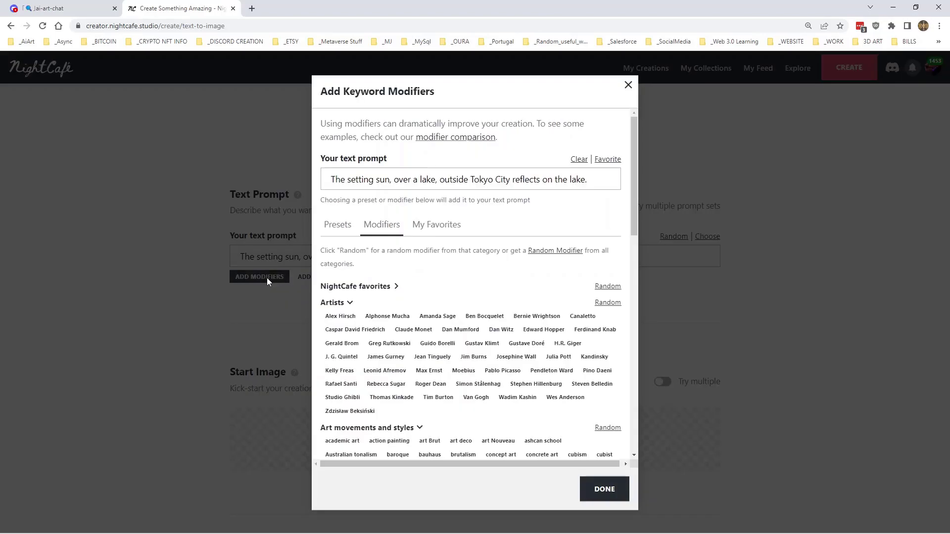
scroll(387, 303, "down", 1)
scroll(386, 303, "down", 2)
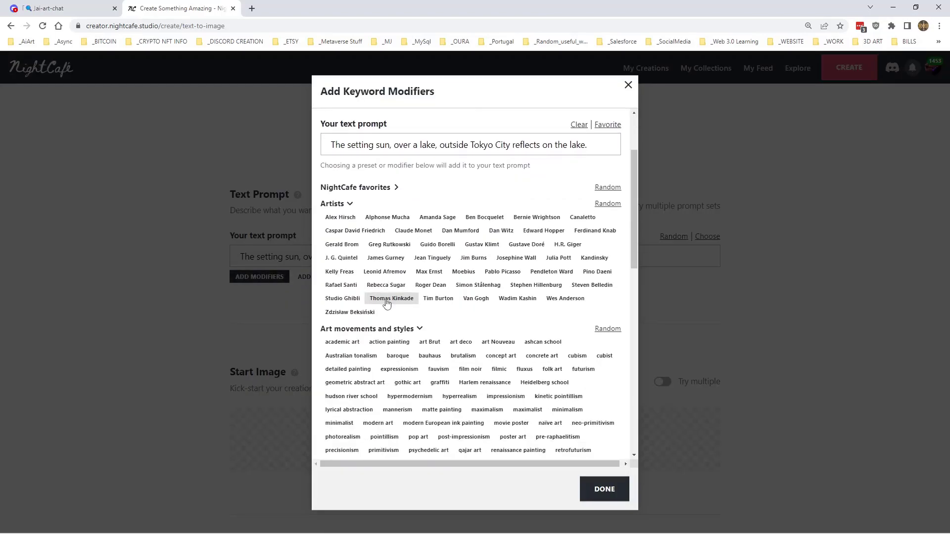
left_click(460, 231)
left_click(604, 490)
scroll(613, 489, "down", 10)
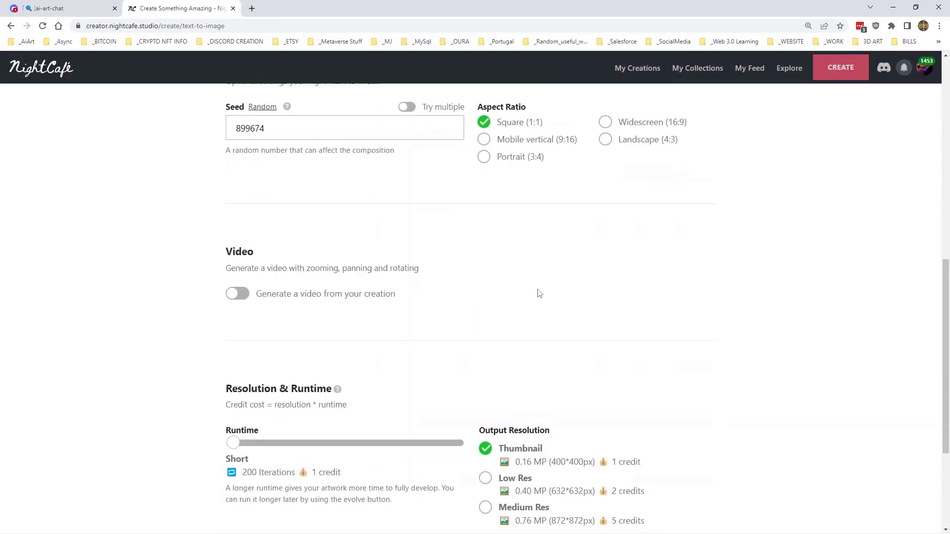
left_click(563, 456)
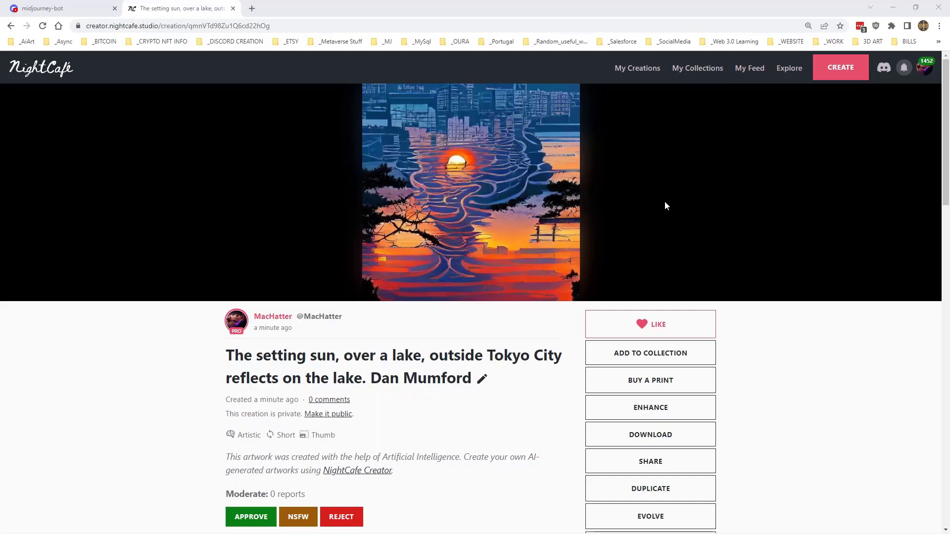
Evolve the finished sunset image into a new creation that uses it as start image
scroll(443, 385, "down", 1)
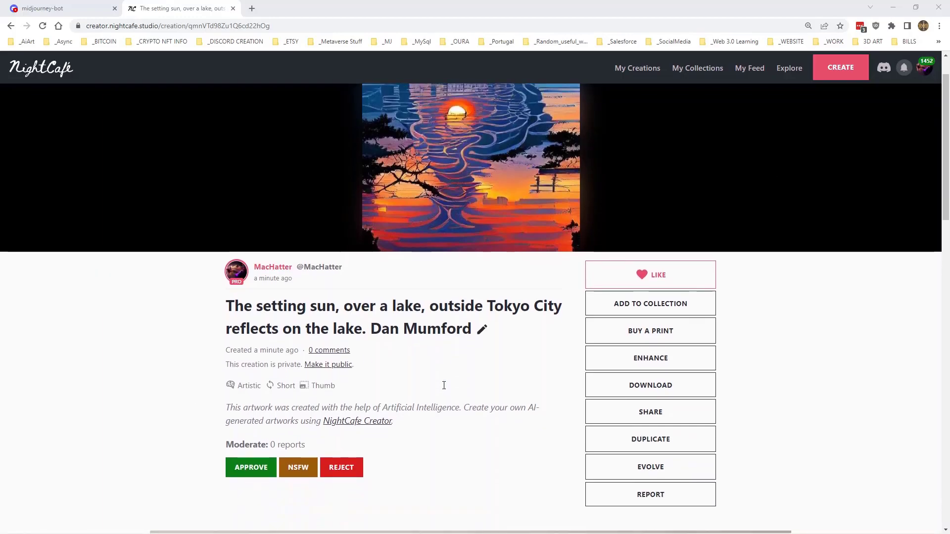
scroll(444, 385, "up", 1)
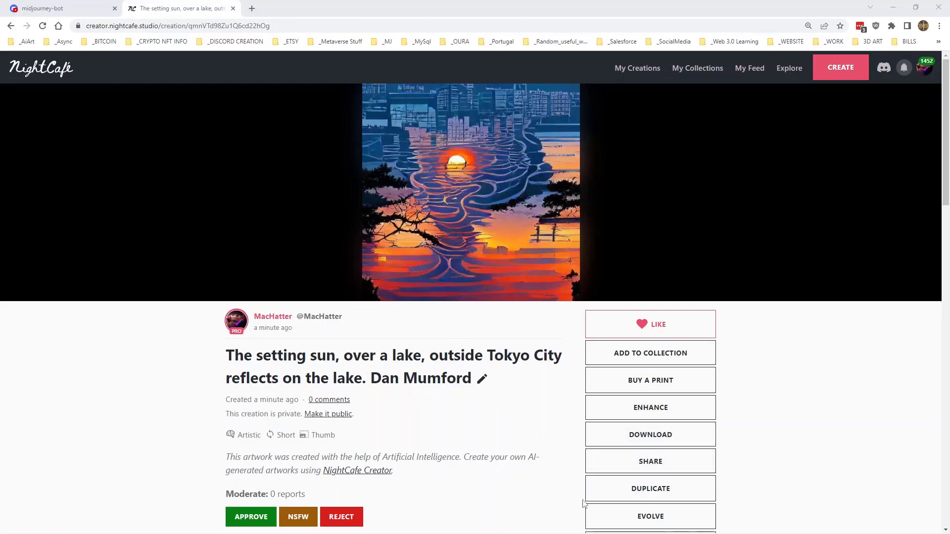
scroll(744, 439, "down", 3)
left_click(664, 393)
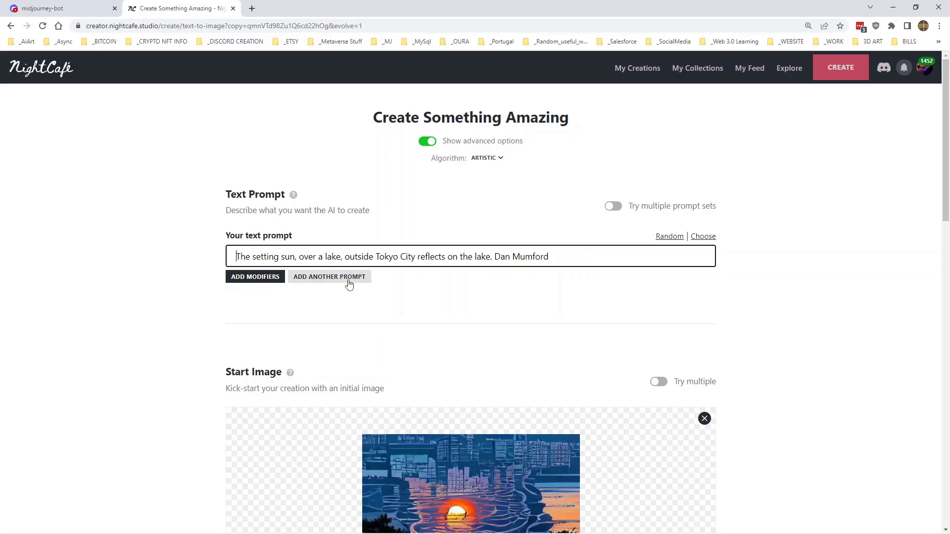
Add prompts up to five and enter 'The Setting sun high up in image' and 'Tokyo City in the background, intricate details'
left_click(347, 284)
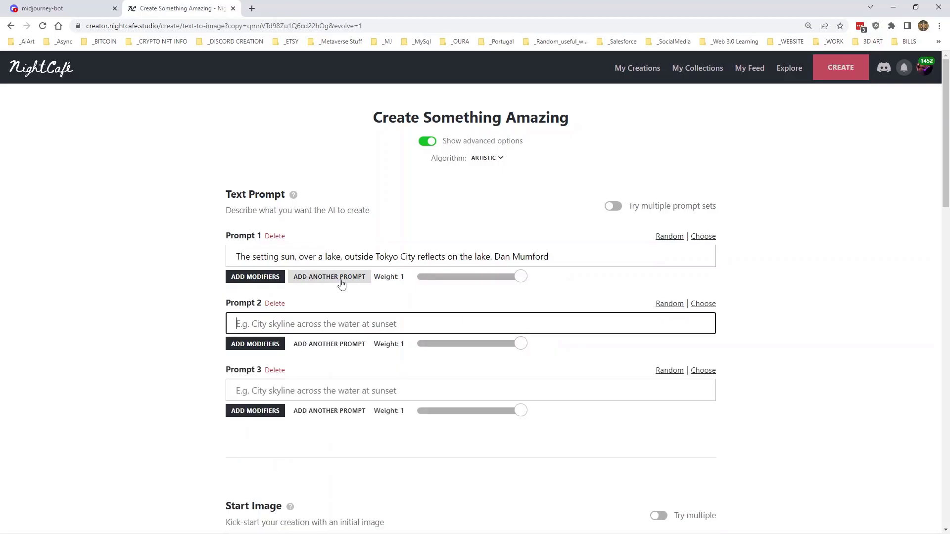
left_click(341, 284)
left_click(341, 284)
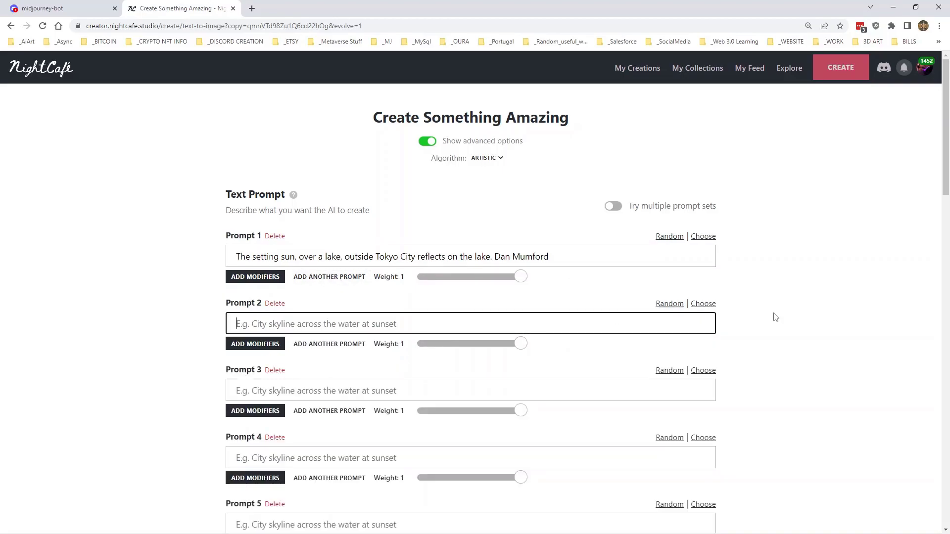
scroll(775, 316, "down", 3)
scroll(773, 315, "up", 1)
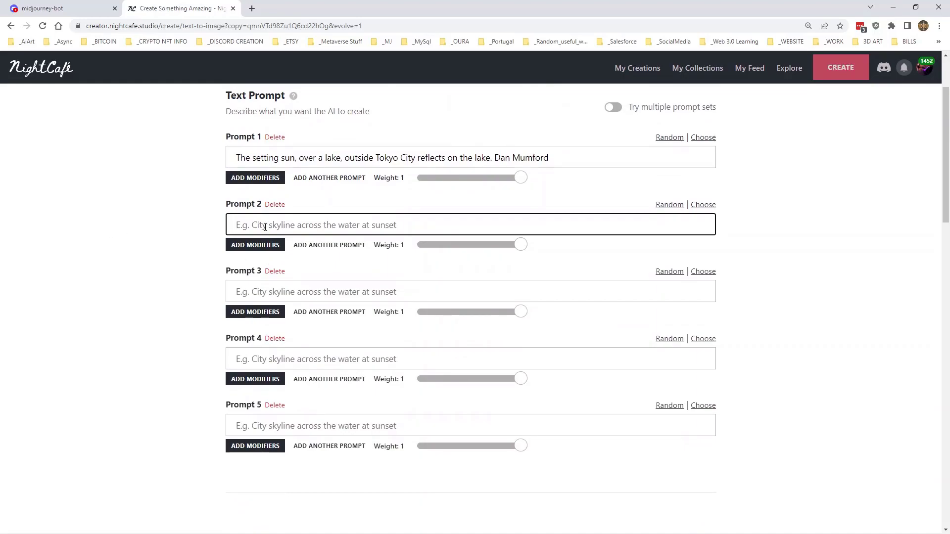
type("The Setting su")
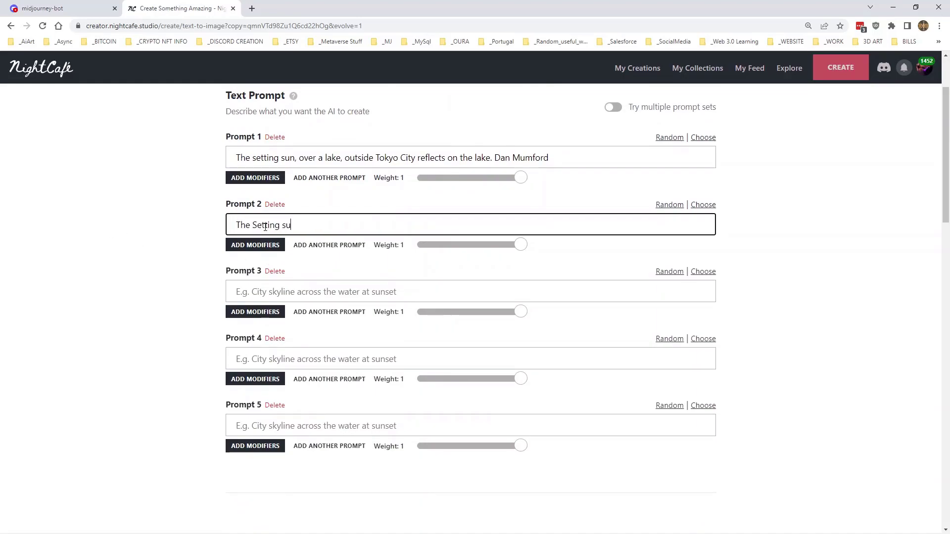
type("n high up in image")
left_click(262, 290)
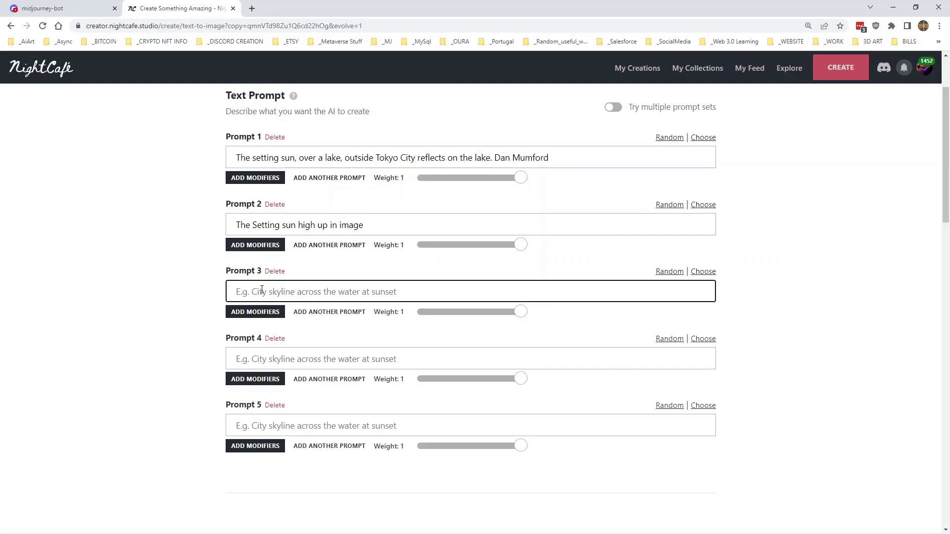
type("Tok")
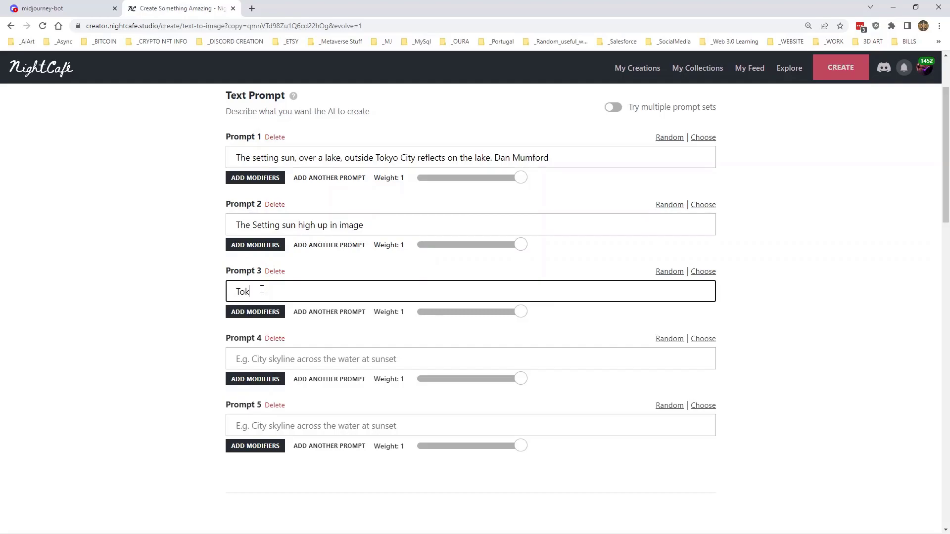
type("yo City in the background, intrica")
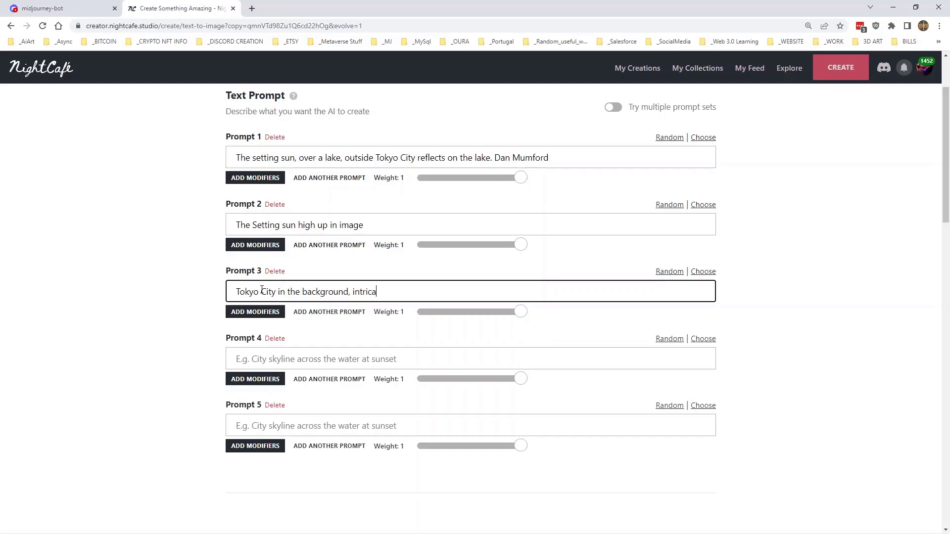
type("te details")
Enter 'The Sun reflects on the lake' and 'A landscape masterpiece by Dan Mumford' as the last prompts
left_click(286, 363)
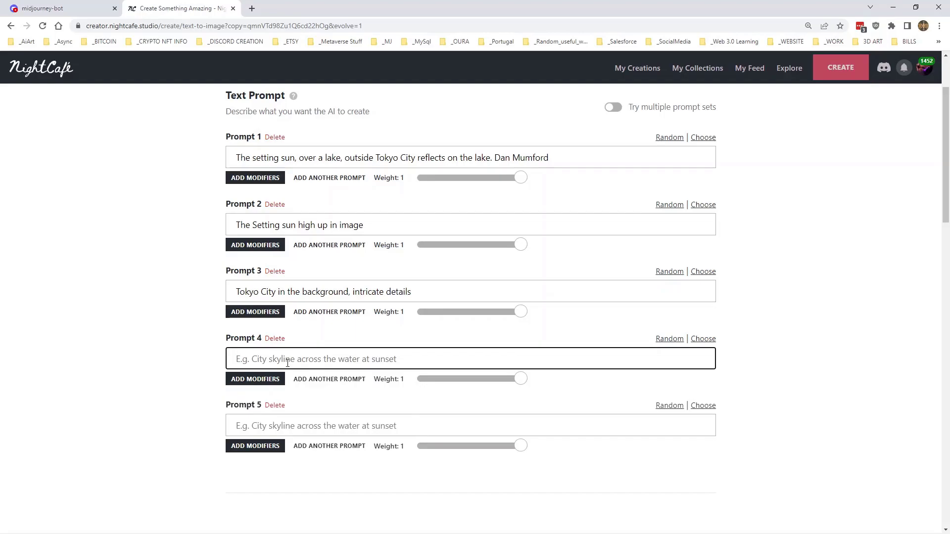
type("The Sun re")
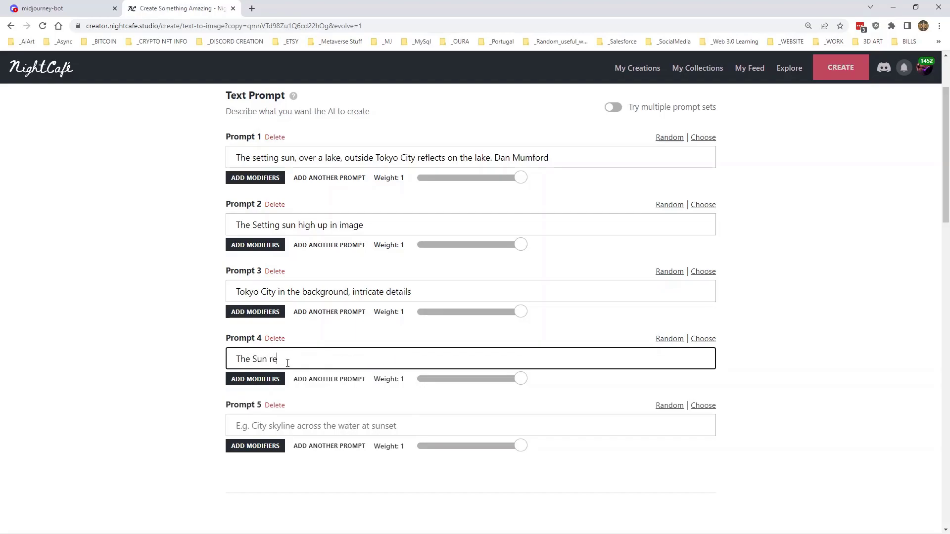
type("flects on the lake")
left_click(294, 426)
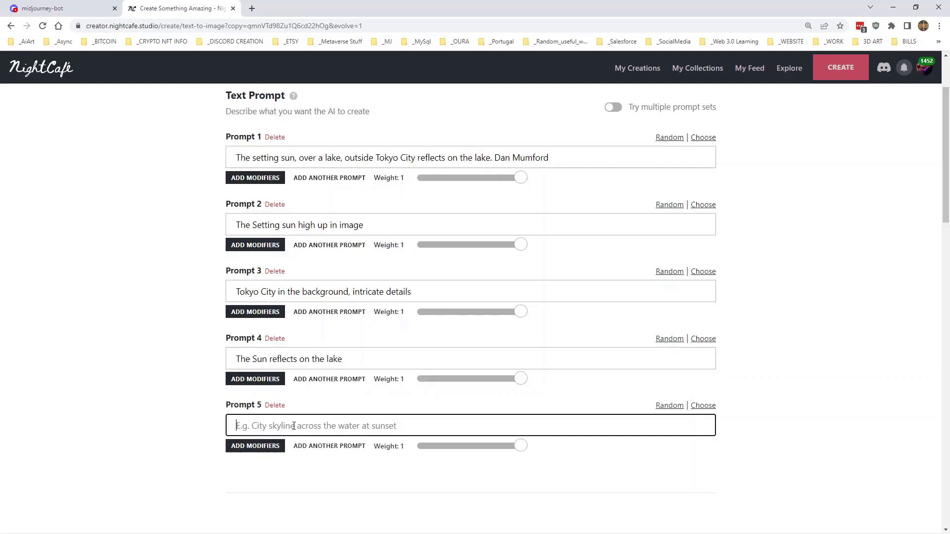
type("masterpiec")
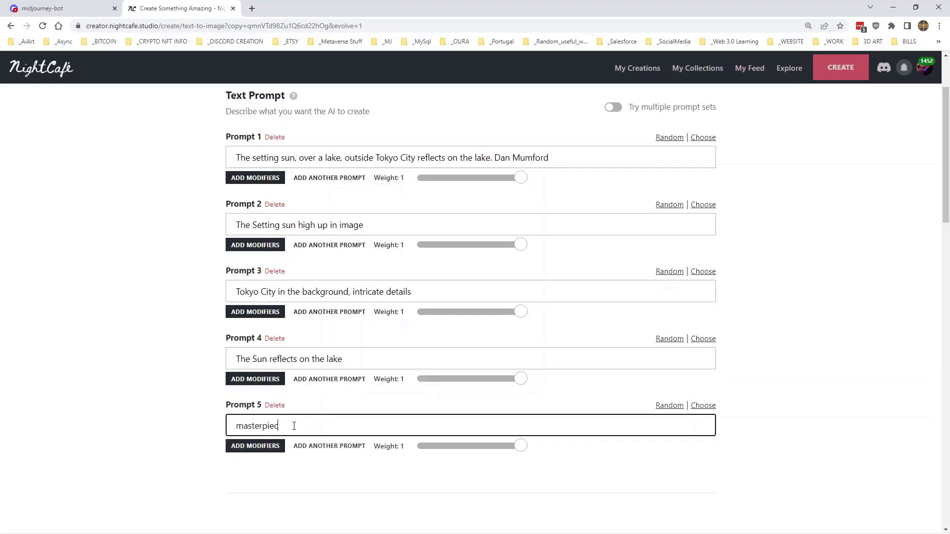
type("e landscape")
key("BackSpace")
key("BackSpace")
key("BackSpace")
key("BackSpace")
key("BackSpace")
key("BackSpace")
key("BackSpace")
key("BackSpace")
key("BackSpace")
key("BackSpace")
key("BackSpace")
key("BackSpace")
key("BackSpace")
key("BackSpace")
key("BackSpace")
key("BackSpace")
key("BackSpace")
key("BackSpace")
key("BackSpace")
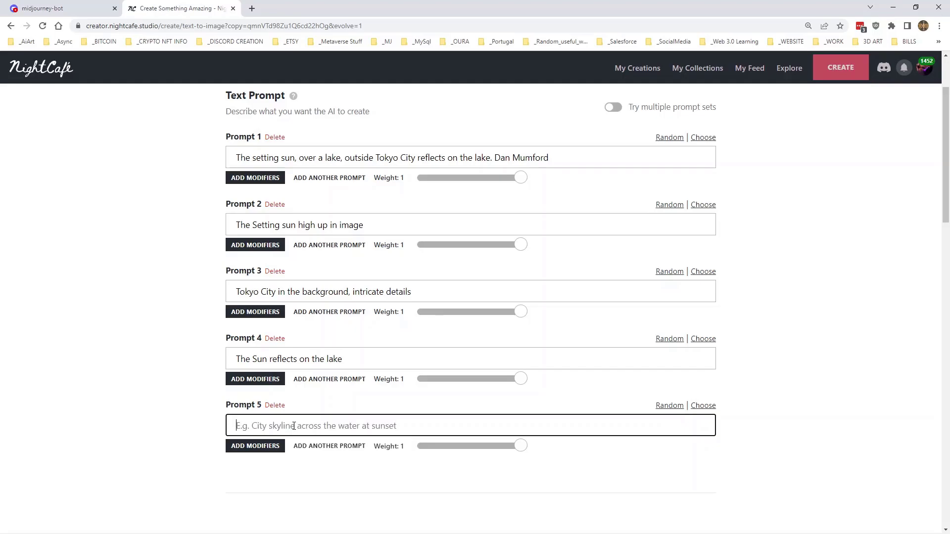
type("A landscape m")
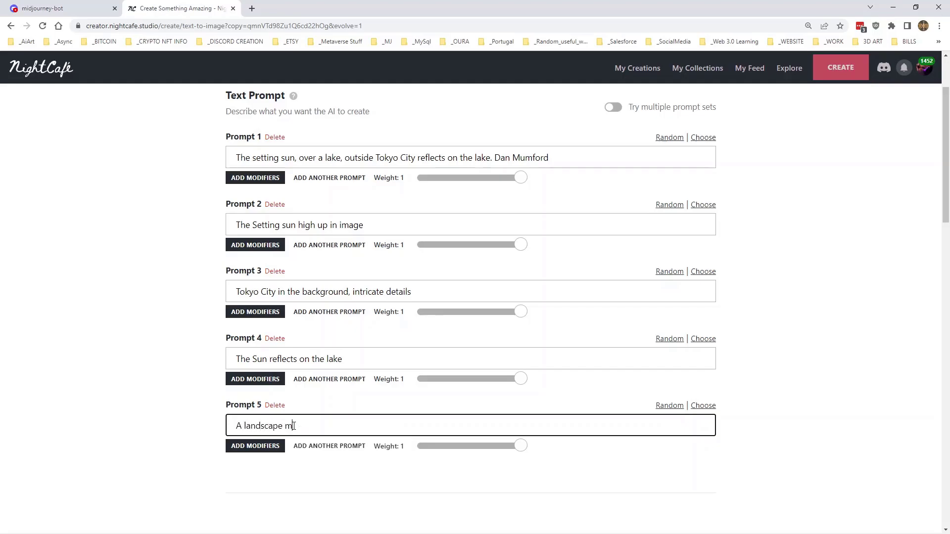
type("asterpiece by Dan Mumford")
Pick a new random seed and switch the algorithm to Coherent
scroll(501, 152, "down", 10)
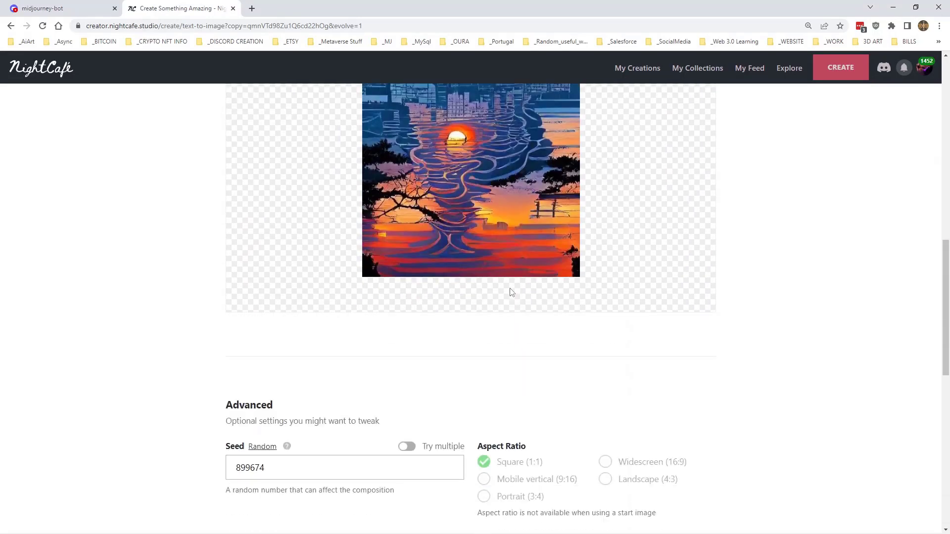
scroll(494, 302, "down", 6)
scroll(455, 247, "up", 2)
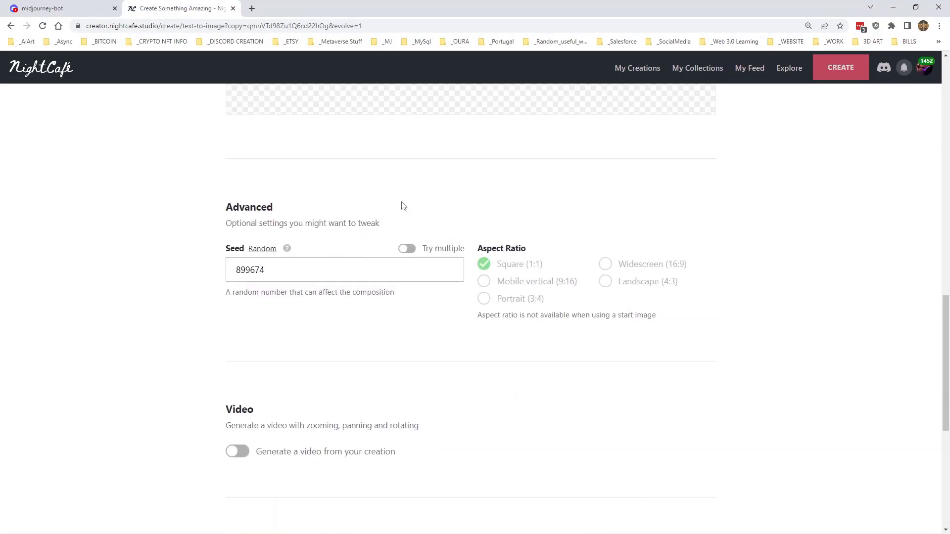
left_click(268, 250)
scroll(353, 223, "down", 4)
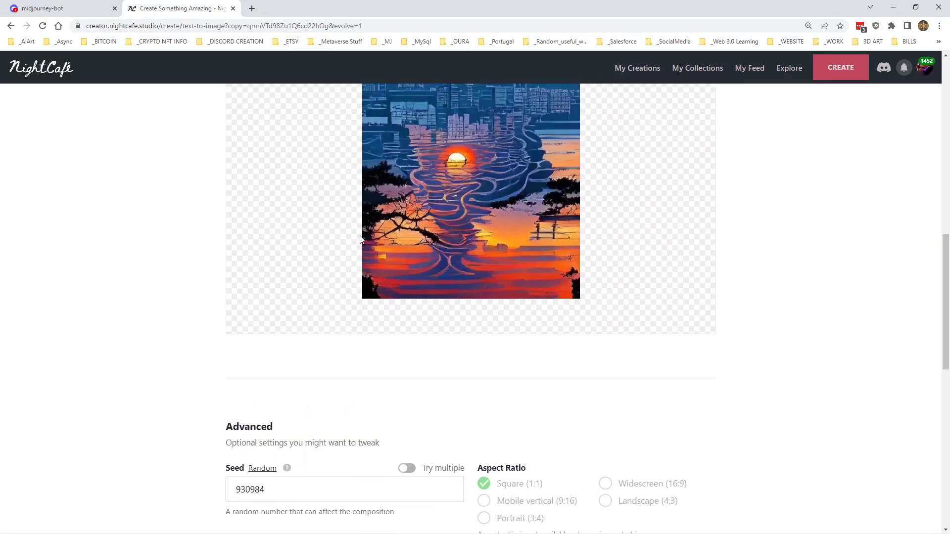
scroll(359, 240, "up", 12)
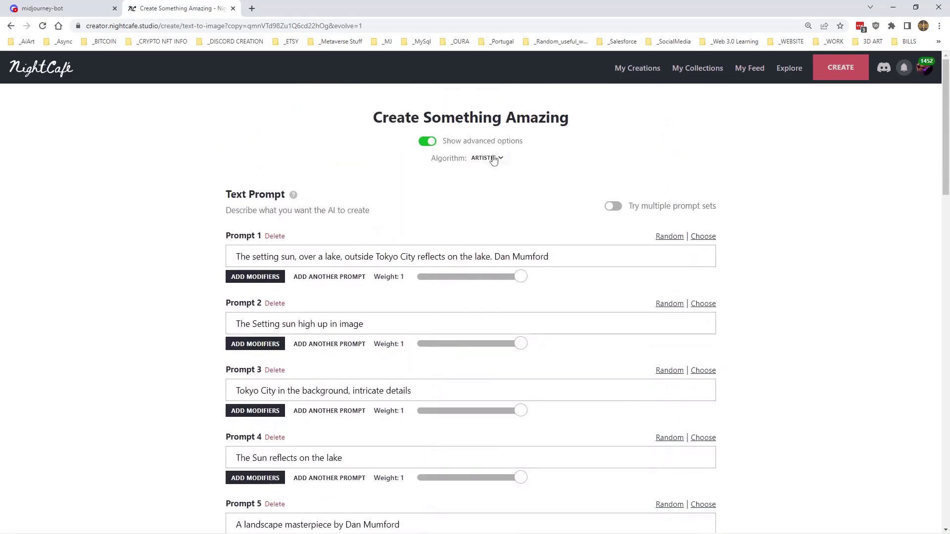
left_click(493, 159)
left_click(354, 198)
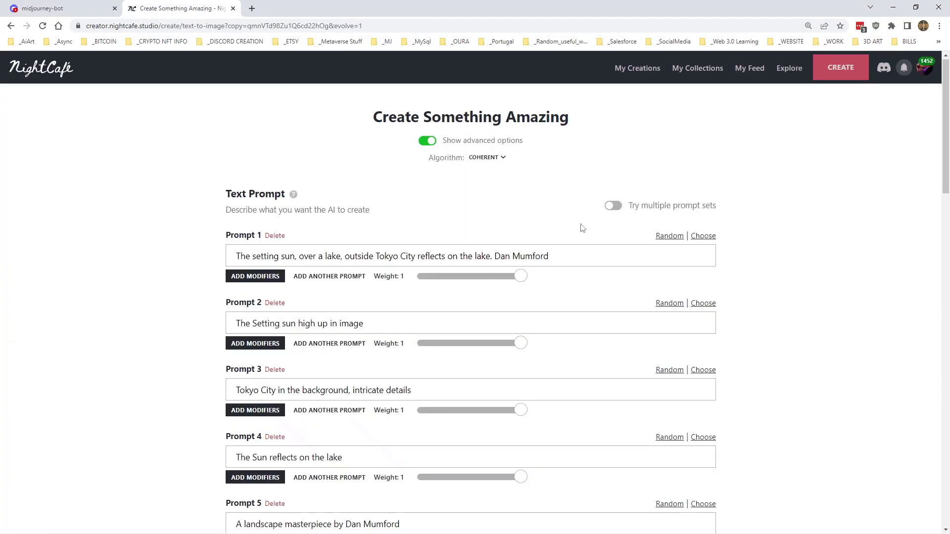
Set overall prompt weight 100%, start image weight 70% and noise weight 30%
scroll(583, 228, "down", 20)
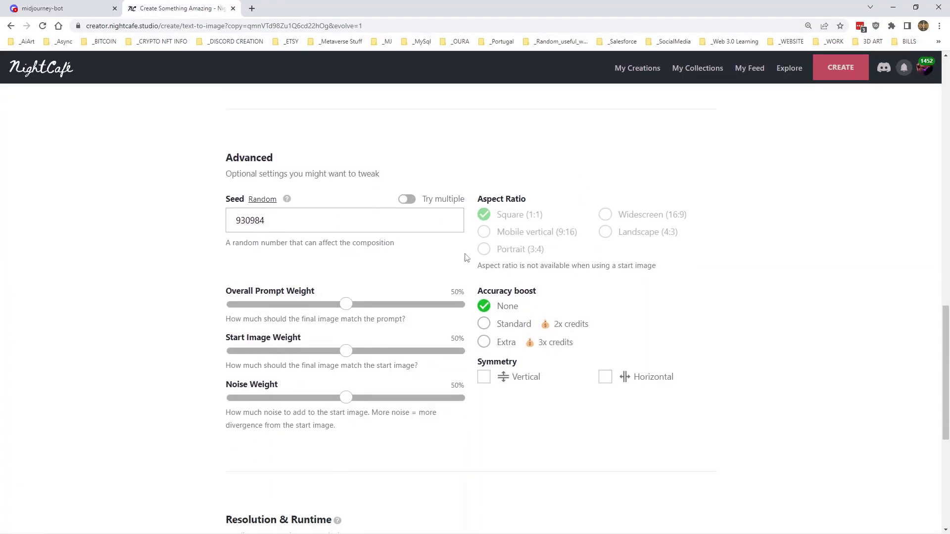
left_click_drag(346, 304, 517, 320)
left_click_drag(348, 350, 397, 354)
left_click_drag(348, 401, 301, 399)
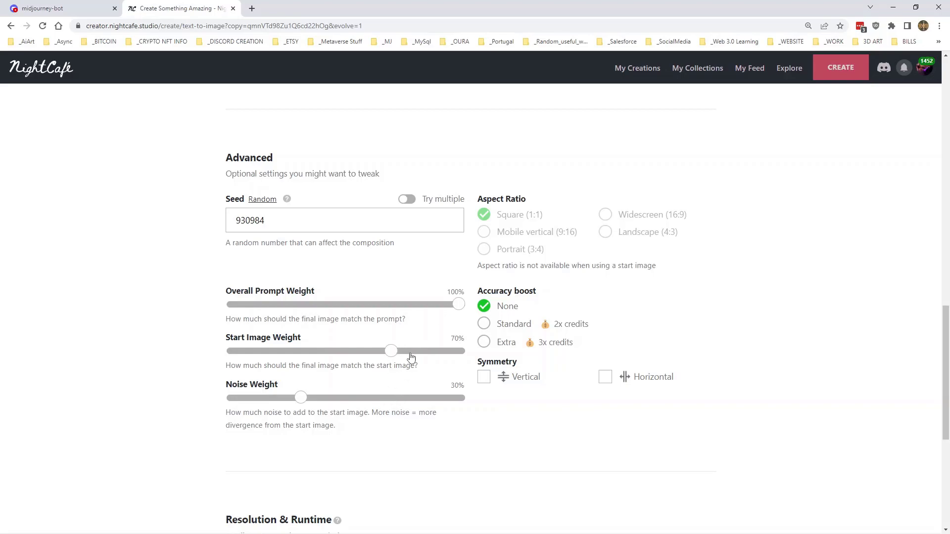
Use Standard accuracy boost, Medium runtime and Low Res, then create and confirm for 8 credits
scroll(411, 357, "down", 5)
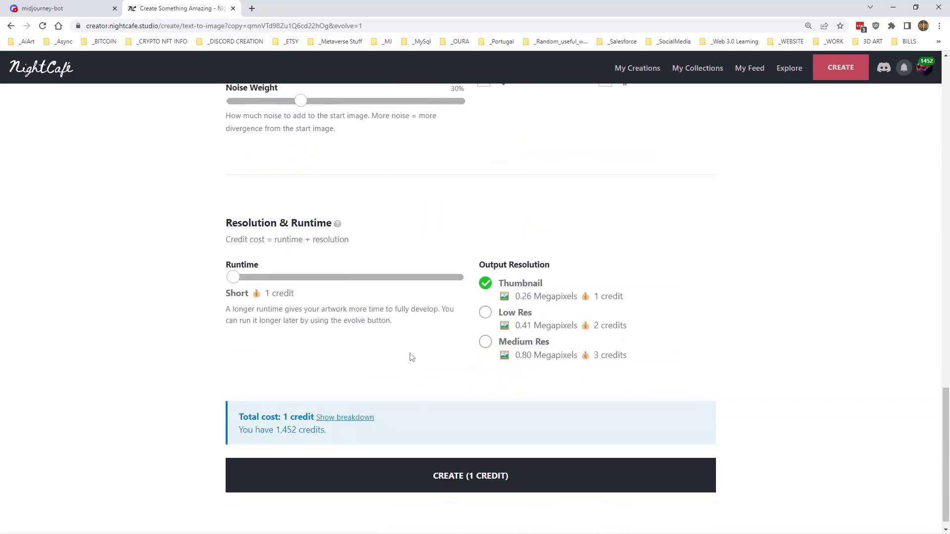
scroll(411, 357, "up", 6)
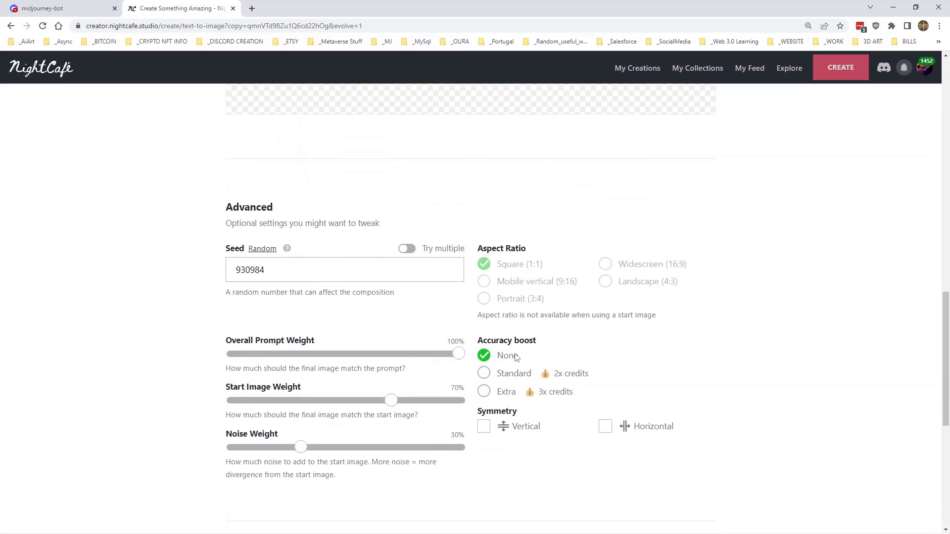
left_click(484, 373)
scroll(574, 353, "down", 7)
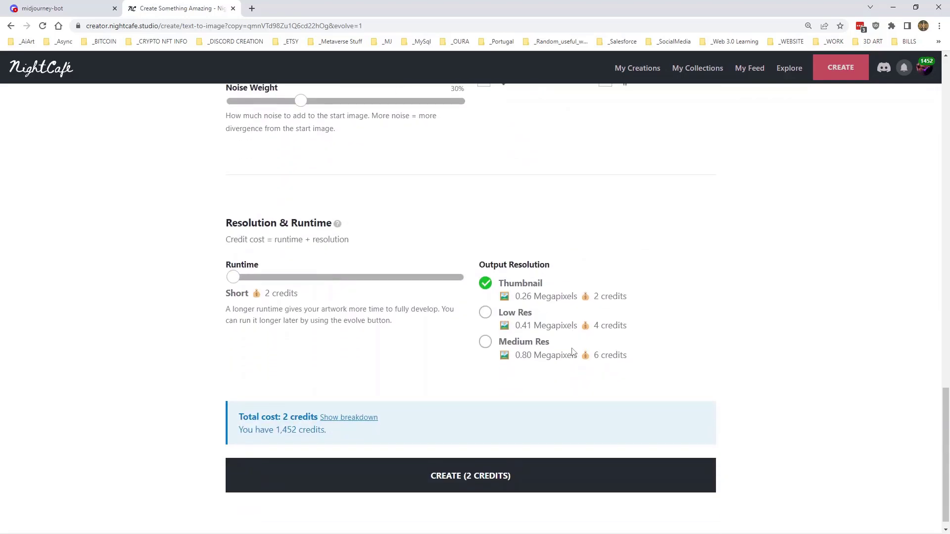
left_click(328, 278)
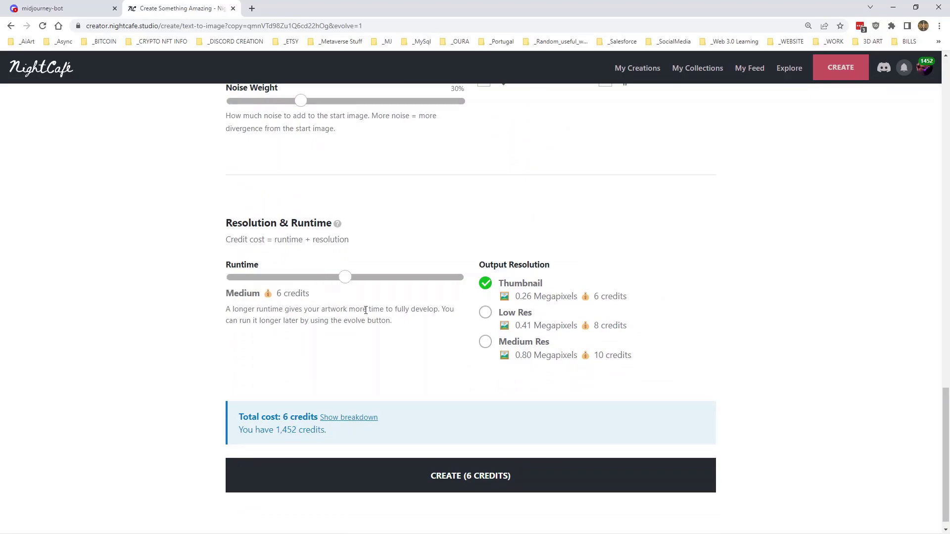
left_click(486, 317)
left_click(495, 481)
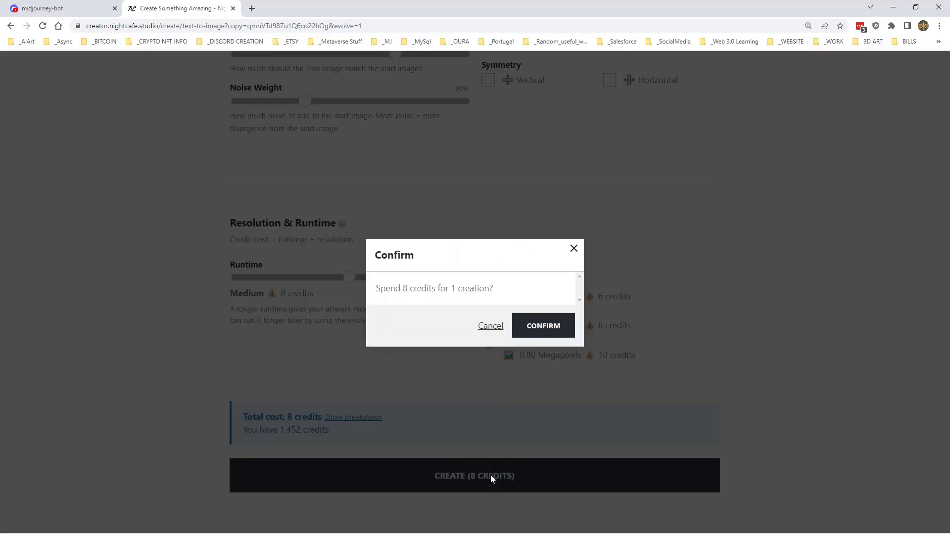
left_click(537, 326)
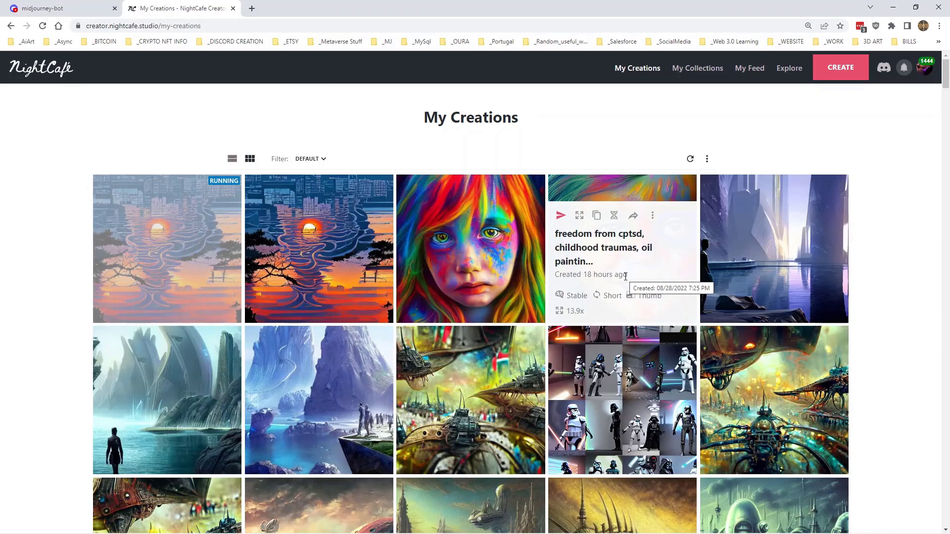
From My Creations, open the second sunset creation and duplicate it into a new form
mouse_move(260, 254)
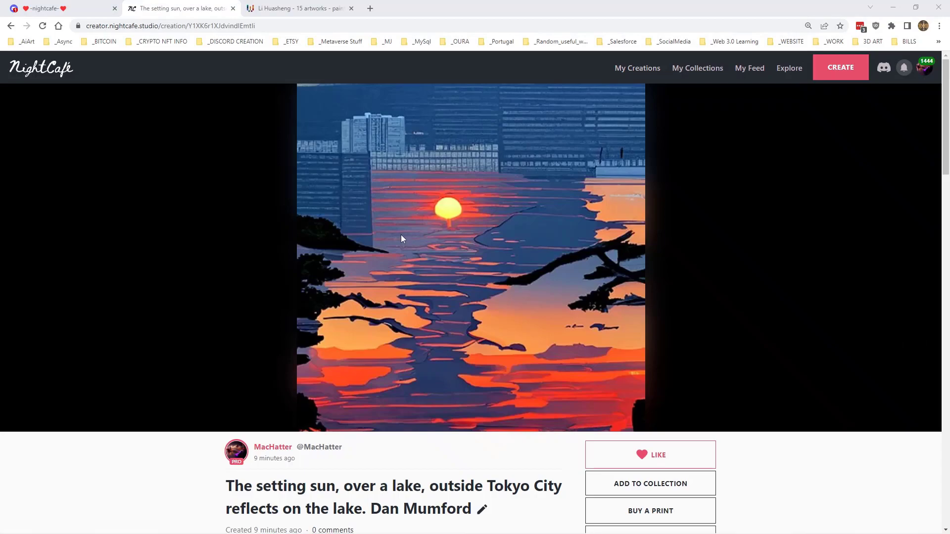
left_click(627, 63)
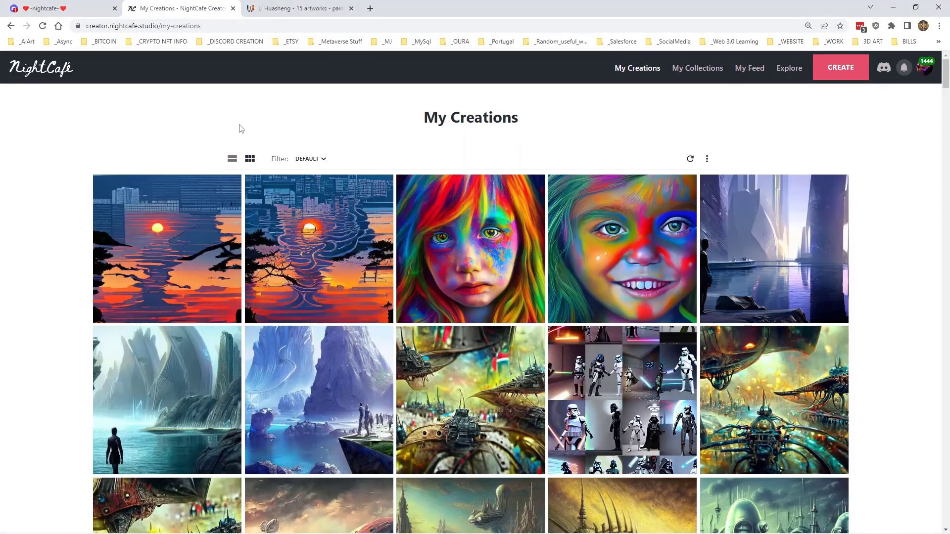
mouse_move(218, 210)
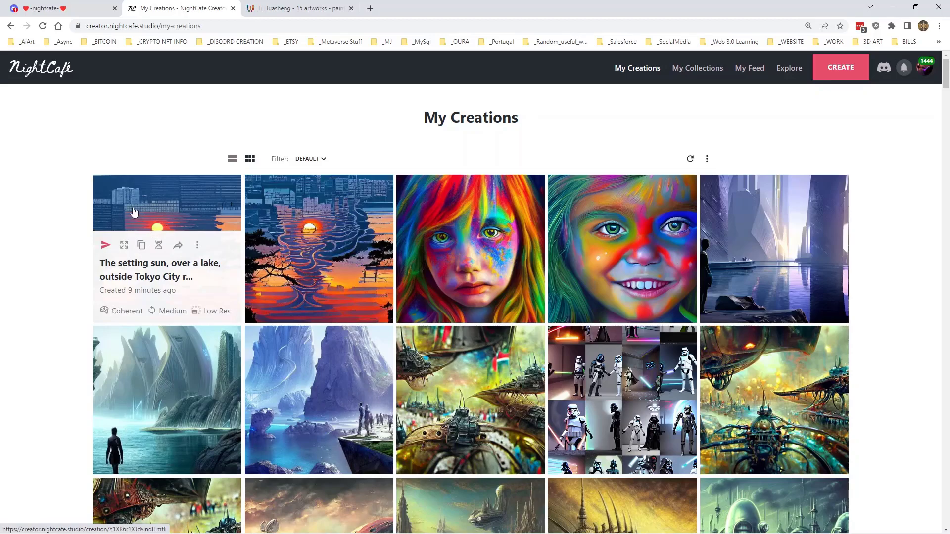
left_click(291, 210)
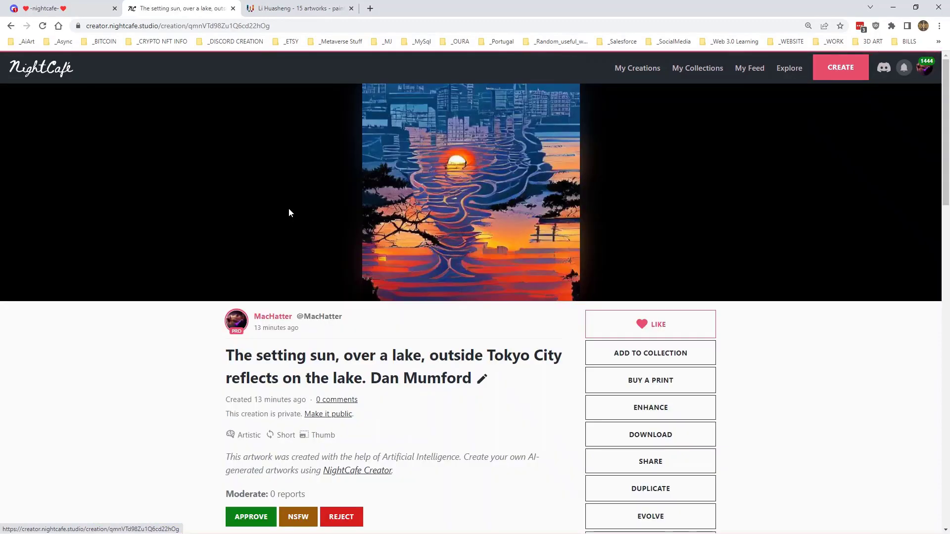
scroll(687, 448, "down", 2)
left_click(651, 488)
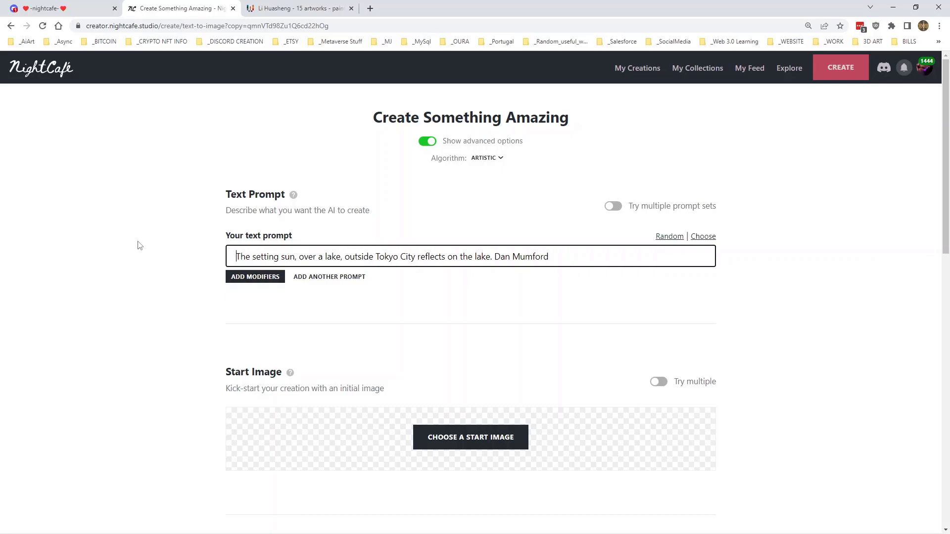
Rewrite the prompt opening as 'The Sun Setting Over Tokyo City, a Lake In the Foreground reflects the sun.'
left_click_drag(236, 257, 347, 257)
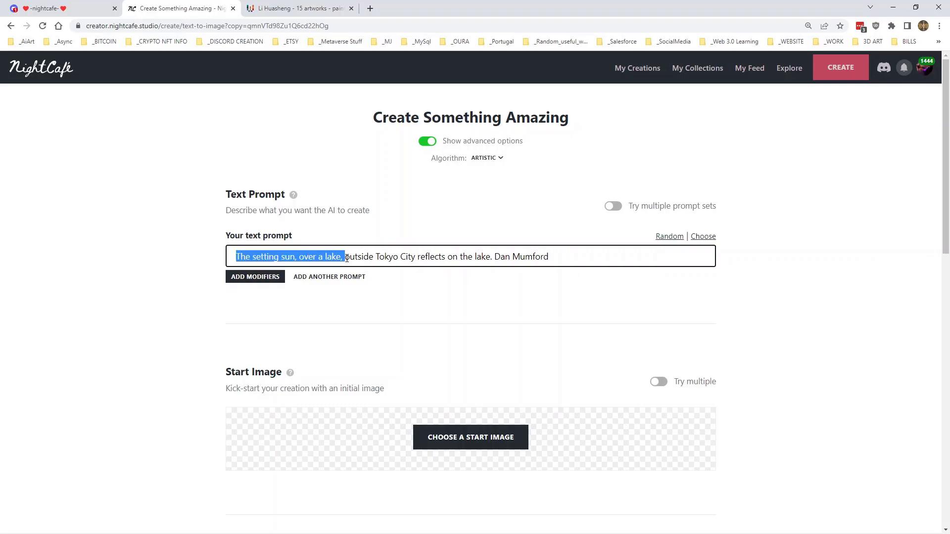
key("BackSpace")
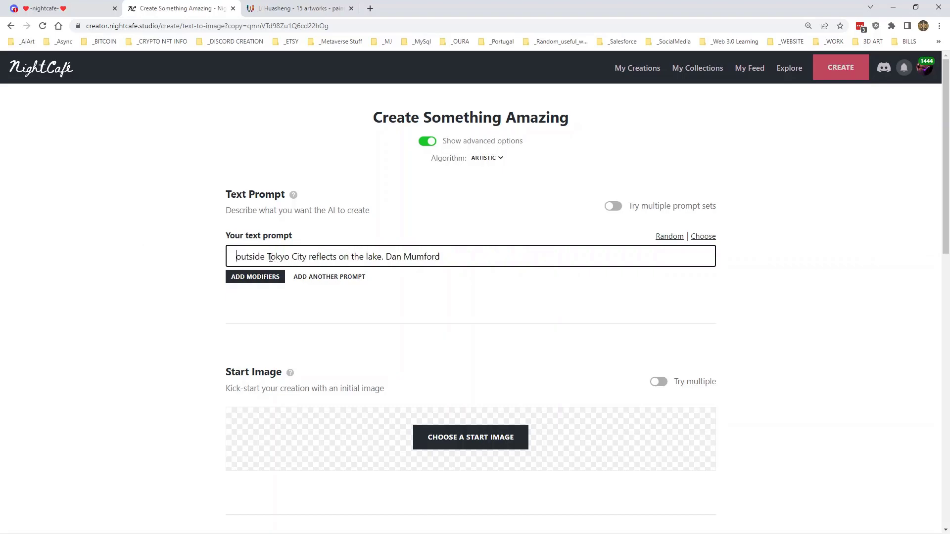
left_click_drag(269, 256, 183, 271)
key("BackSpace")
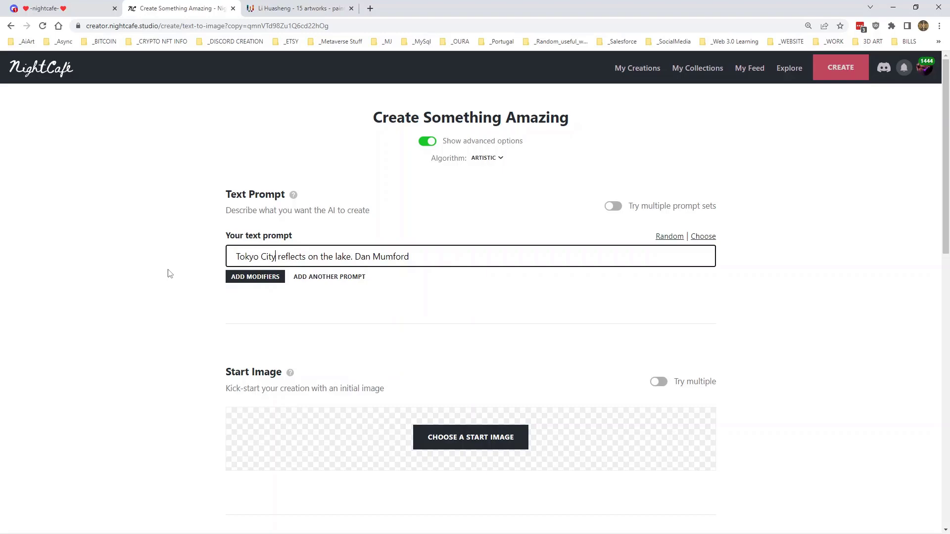
type("in the bacckgr")
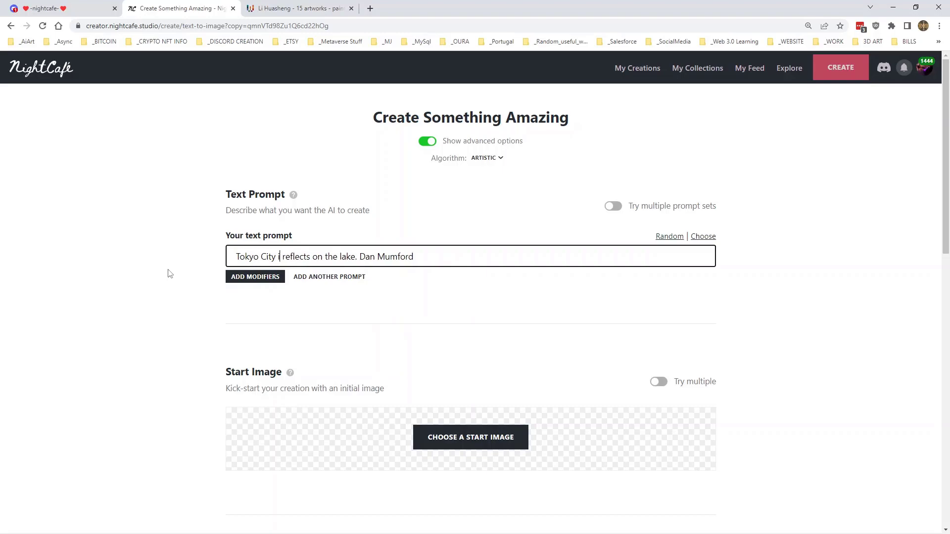
type("ound")
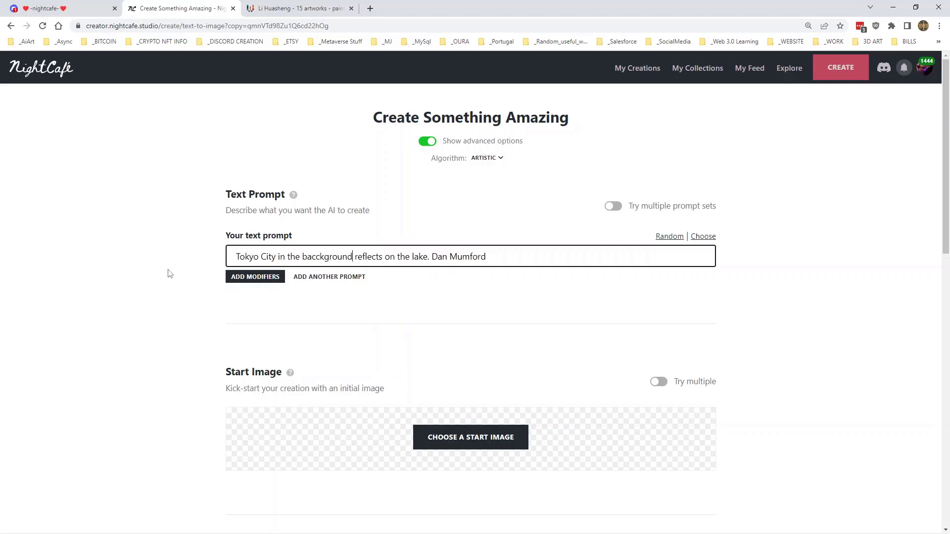
key("BackSpace")
key("BackSpace")
key("BackSpace")
key("BackSpace")
key("BackSpace")
key("BackSpace")
key("BackSpace")
key("BackSpace")
key("BackSpace")
key("BackSpace")
key("BackSpace")
key("BackSpace")
key("BackSpace")
key("BackSpace")
key("BackSpace")
key("BackSpace")
key("BackSpace")
key("BackSpace")
key("BackSpace")
key("BackSpace")
key("BackSpace")
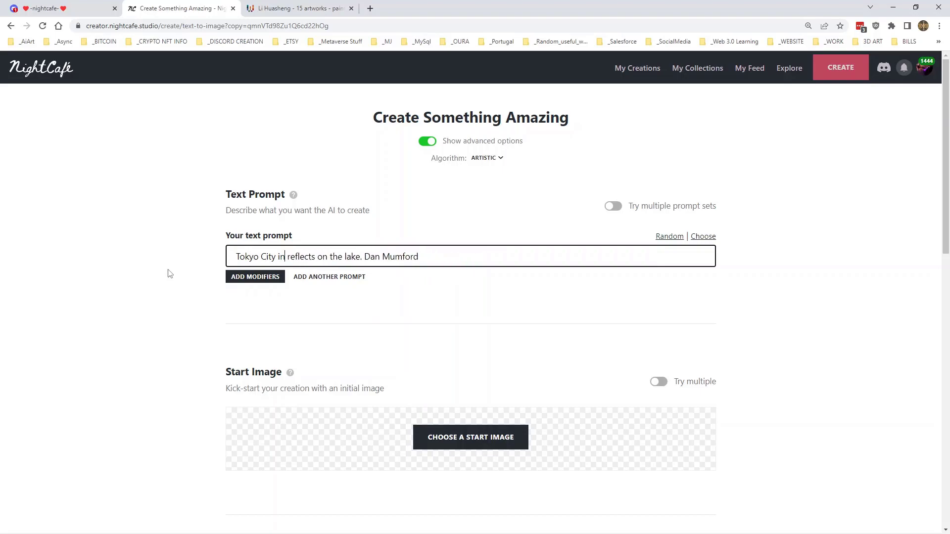
key("BackSpace")
key("BackSpace")
key("BackSpace")
key("BackSpace")
key("BackSpace")
key("BackSpace")
key("BackSpace")
key("BackSpace")
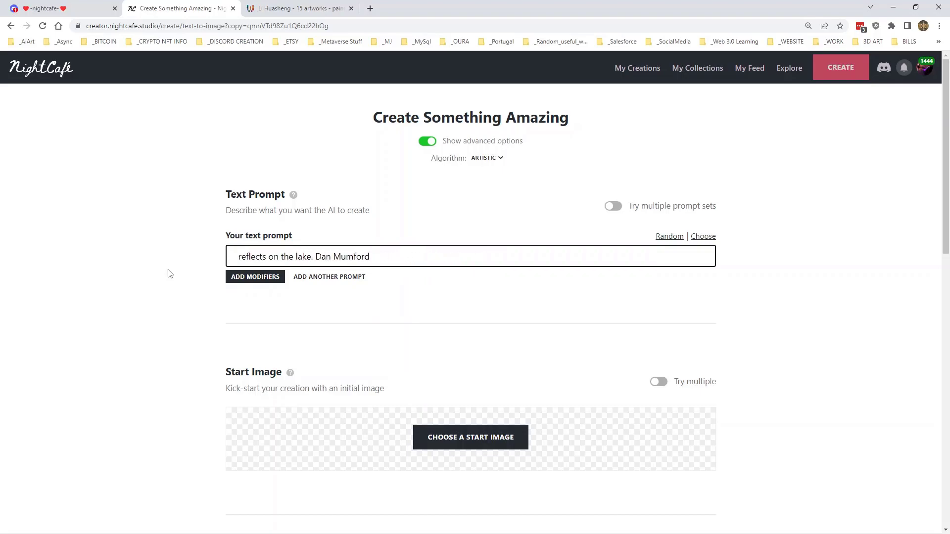
key("Delete")
key("Delete")
key("Delete")
key("Delete")
key("Delete")
key("Delete")
key("Delete")
key("Delete")
key("Delete")
key("Delete")
key("Delete")
key("Delete")
key("Delete")
key("Delete")
key("Delete")
key("Delete")
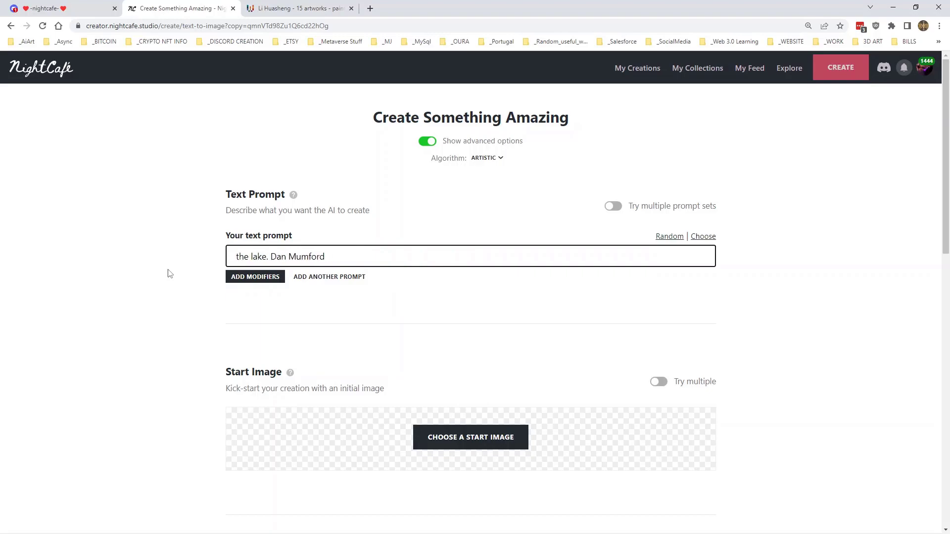
key("Delete")
key("Delete")
key("Delete")
key("Delete")
key("Delete")
key("Delete")
type("The Sun Settin")
type("g Over Tokyo ")
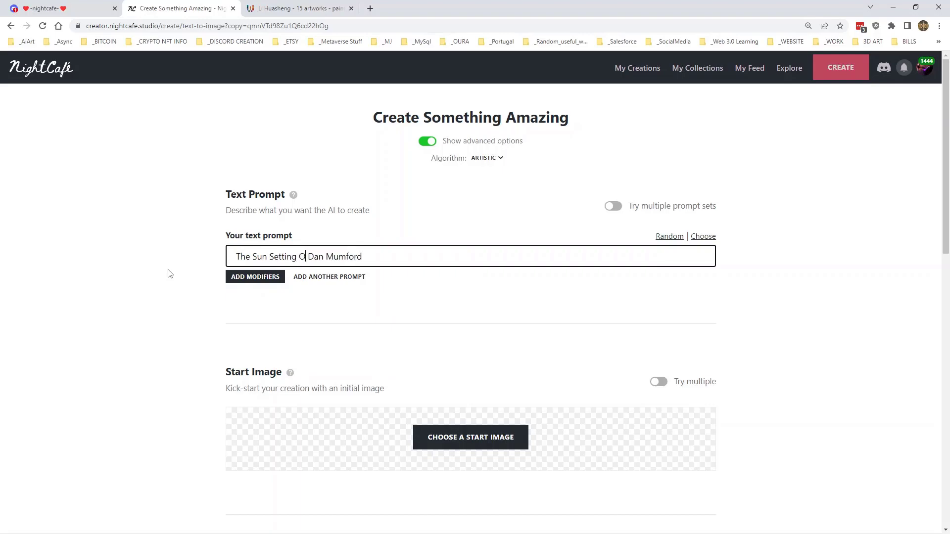
type("City, ")
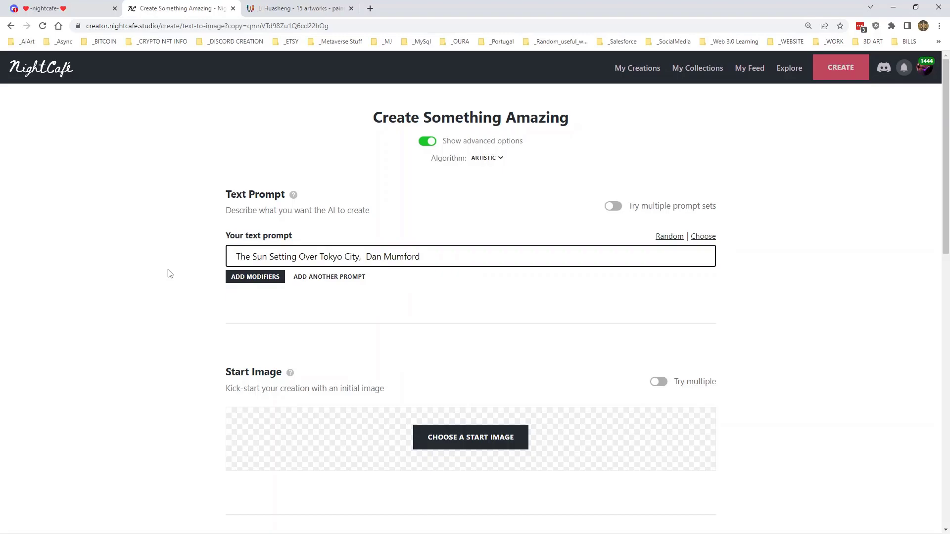
type("a Lake In the ")
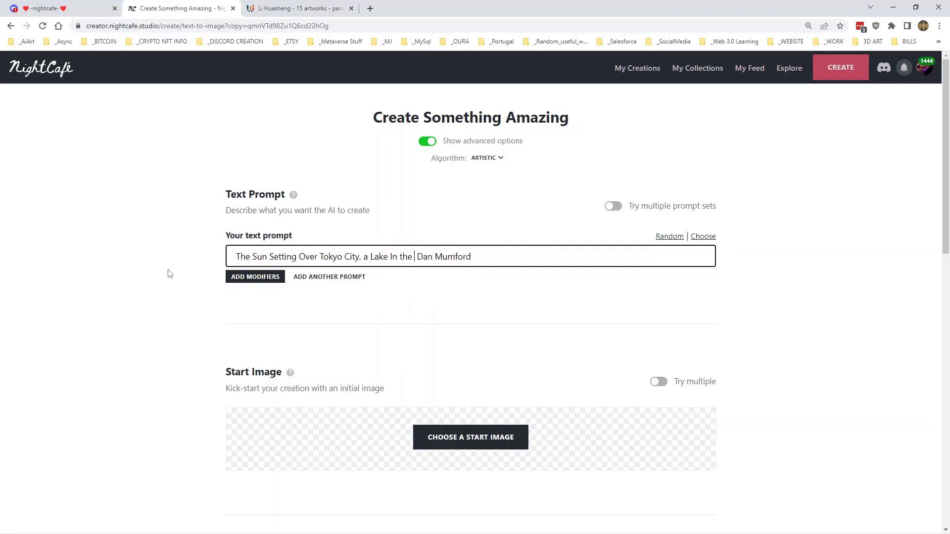
type("Foreground")
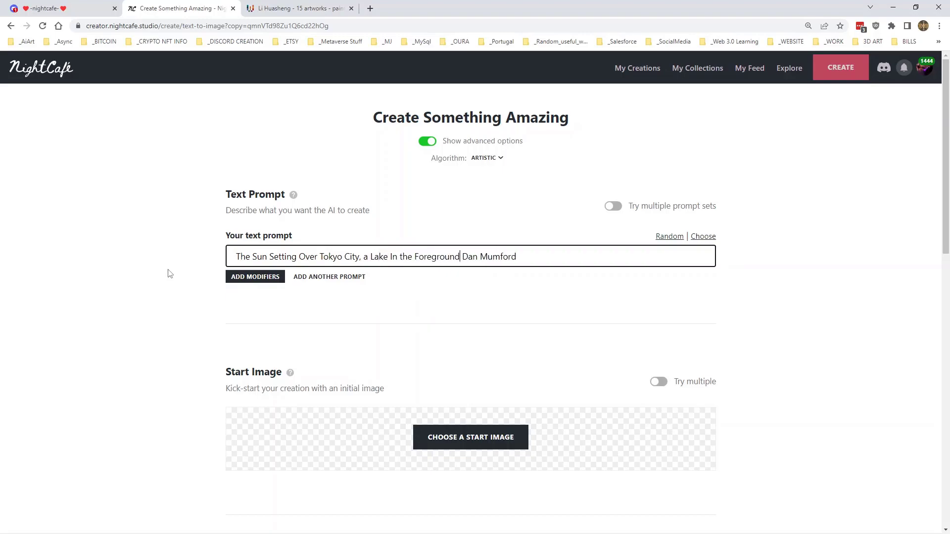
type(" reflects the sun ")
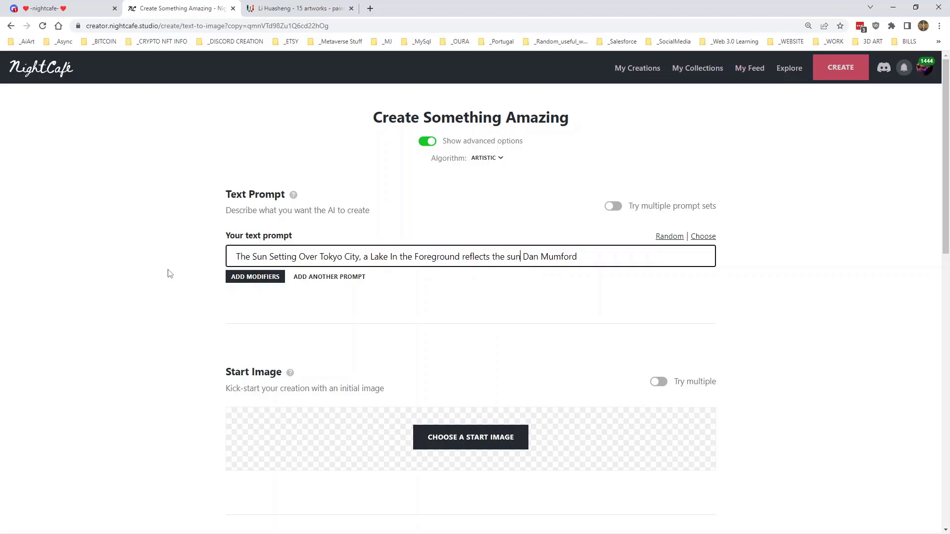
type(".")
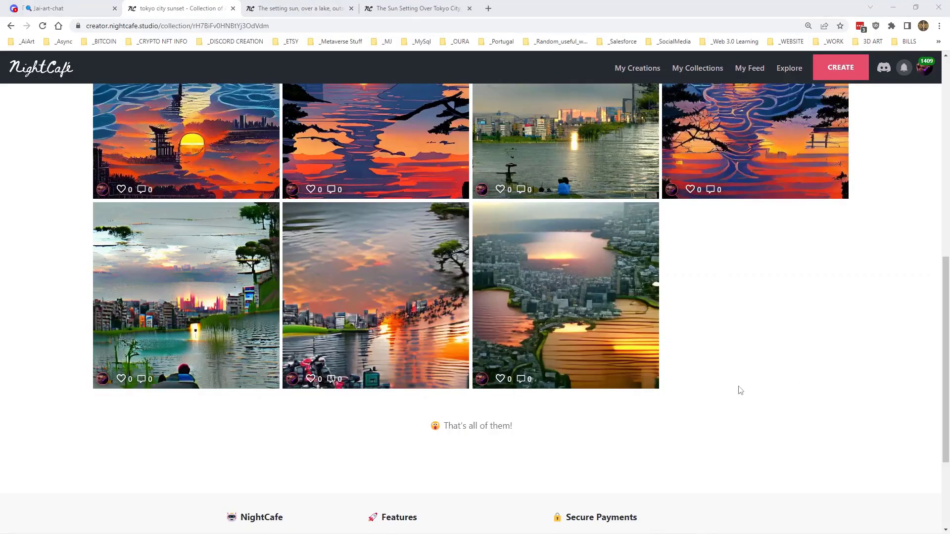
Browse the tokyo city sunset collection and preview the Coherent blue sunset creation
scroll(740, 390, "up", 10)
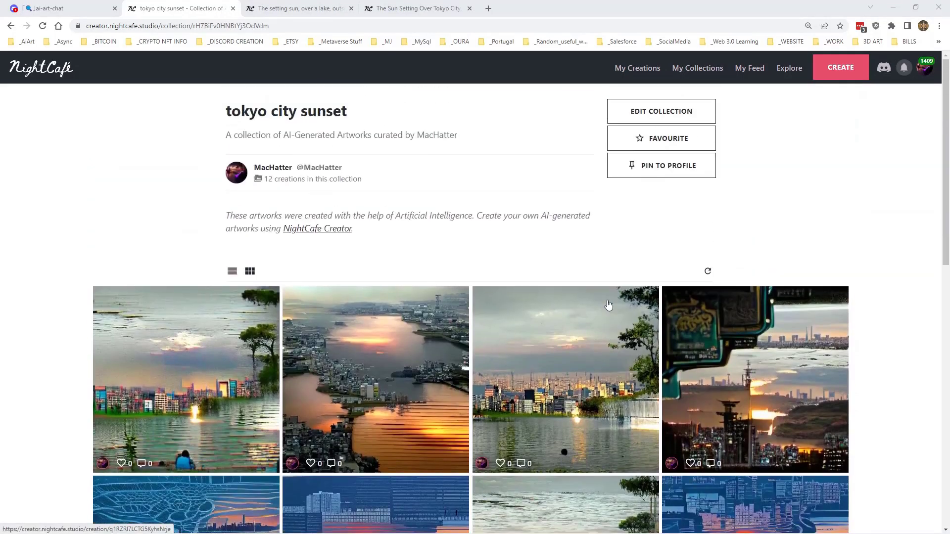
scroll(609, 306, "down", 10)
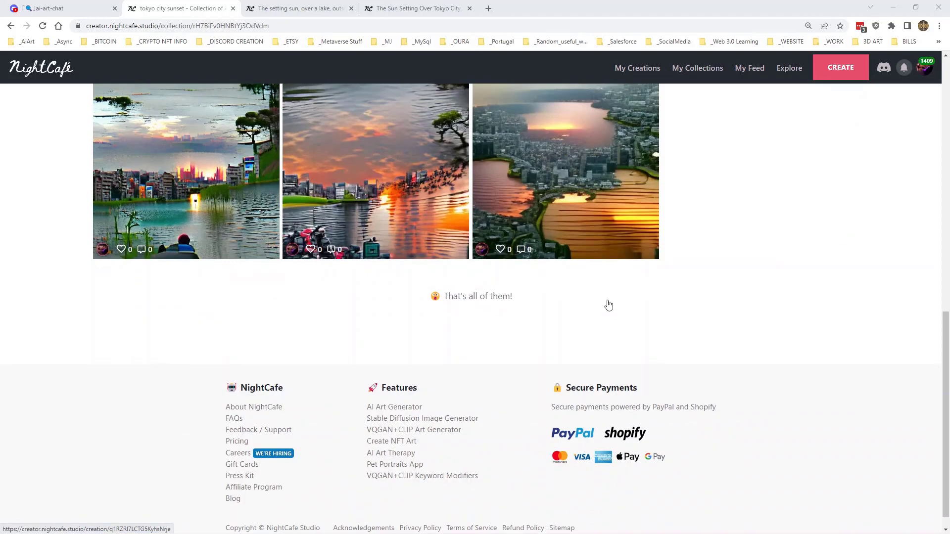
scroll(608, 305, "up", 5)
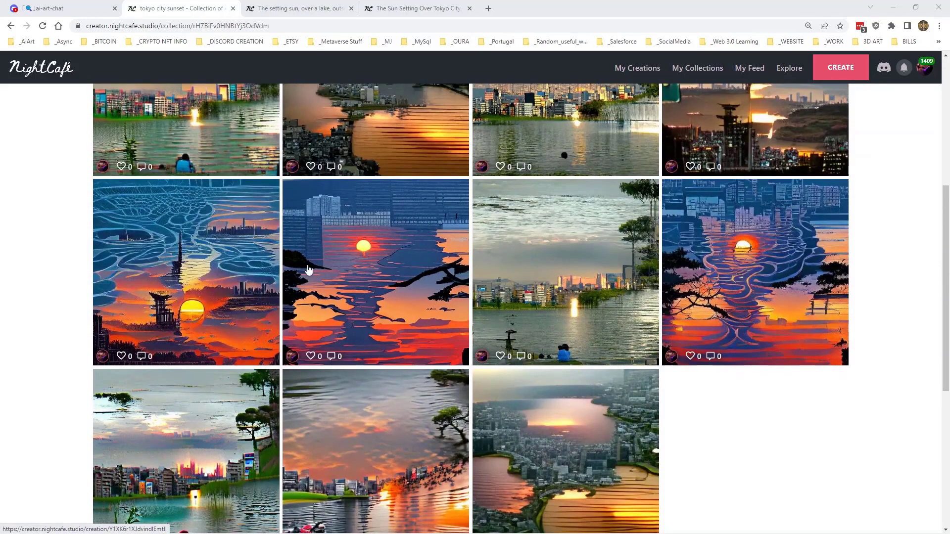
left_click(396, 270)
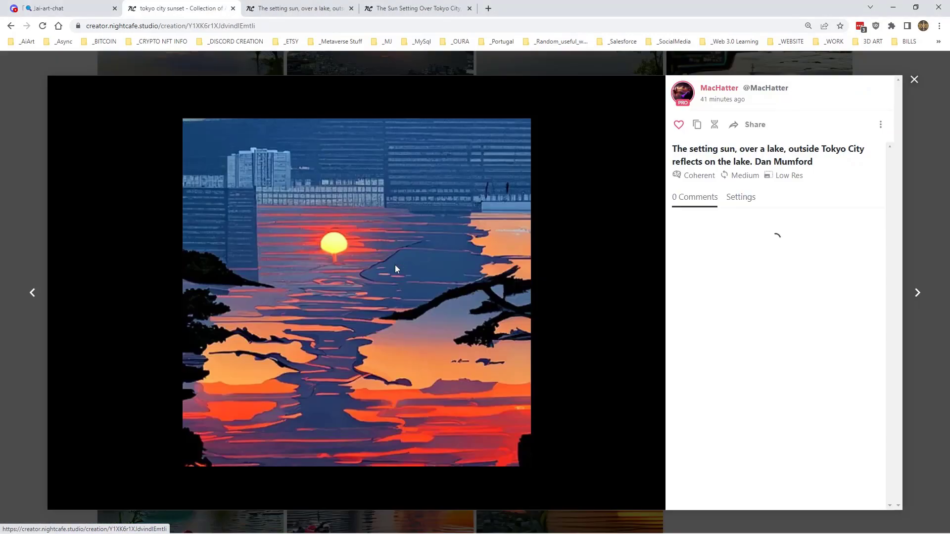
left_click(914, 80)
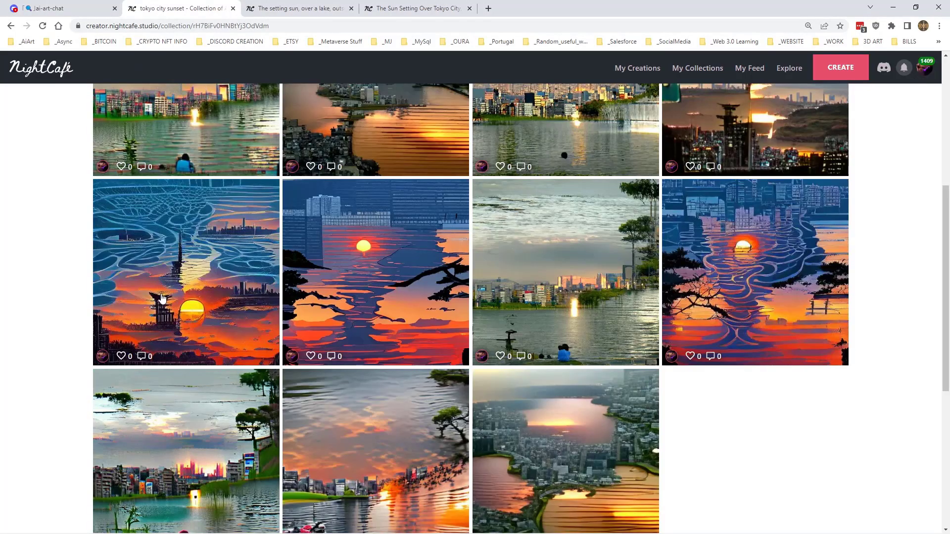
Check the prompt in the Artistic pagoda sunset creation's Settings, then close the viewer
left_click(184, 265)
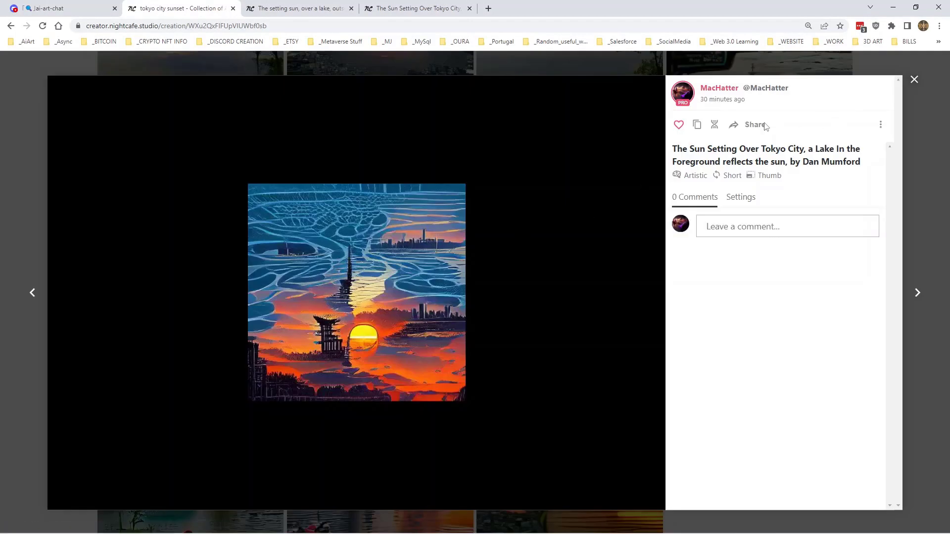
left_click(740, 197)
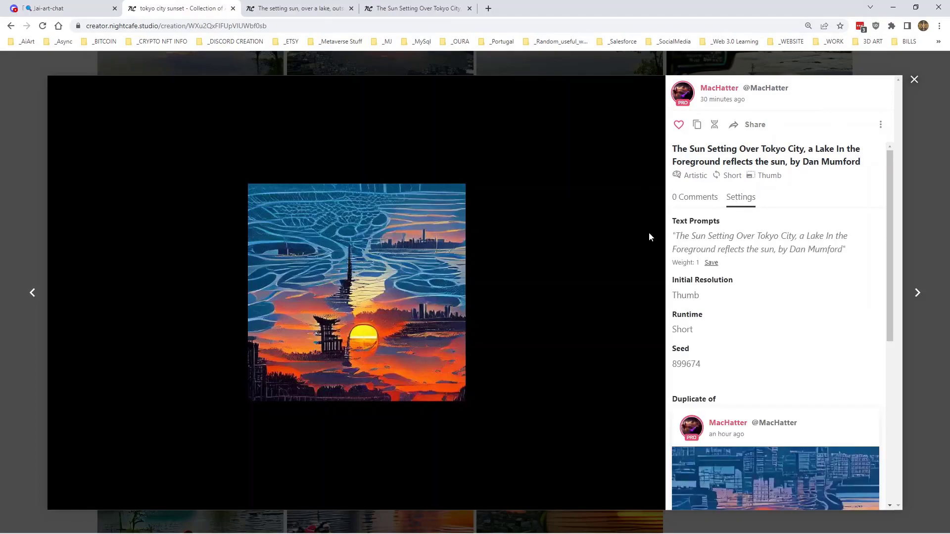
left_click_drag(678, 236, 843, 249)
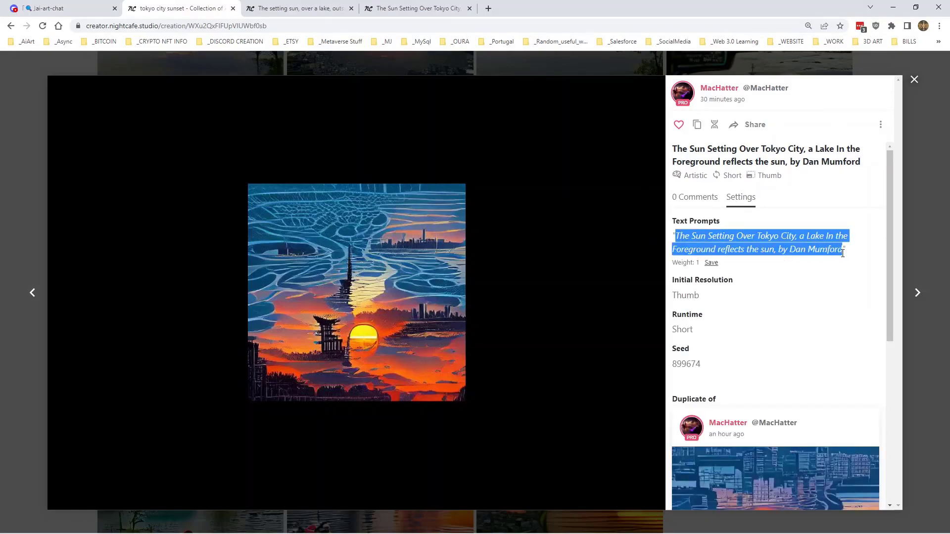
left_click(824, 285)
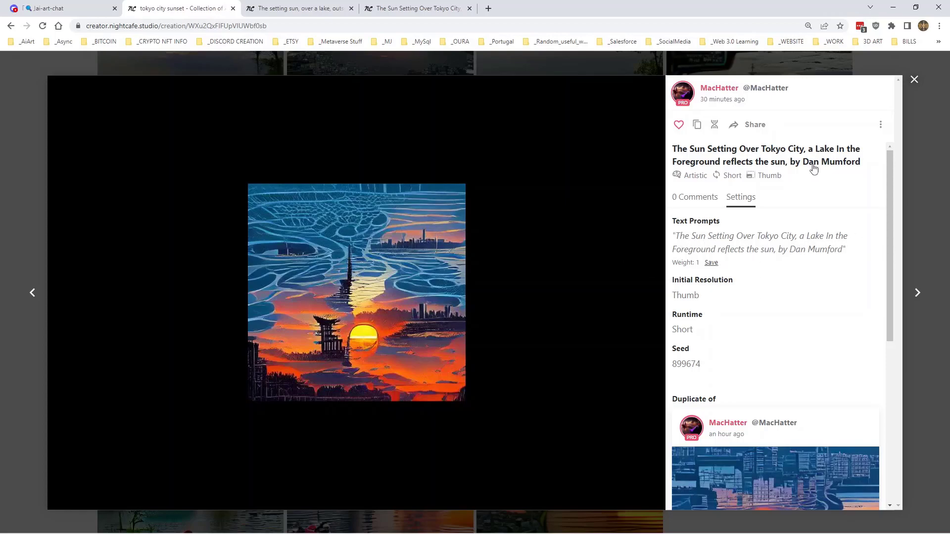
left_click(915, 80)
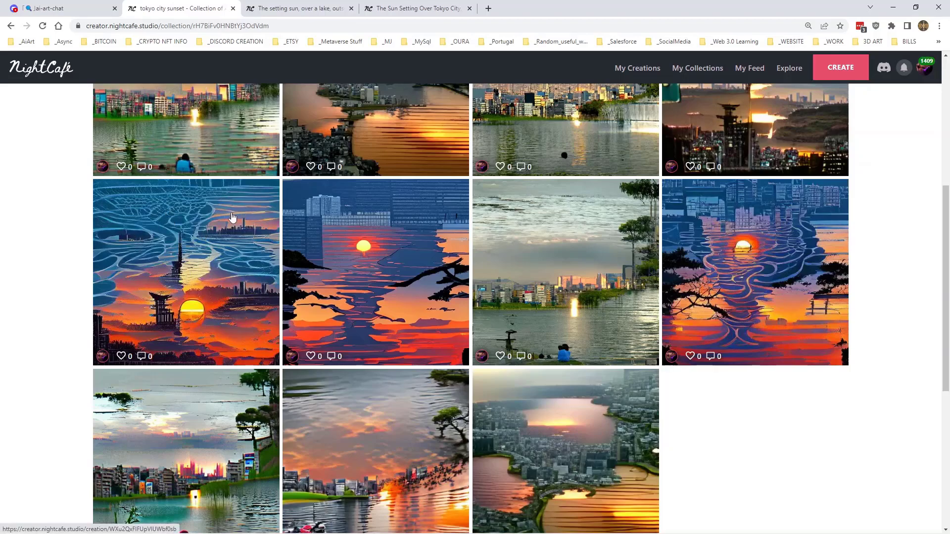
View the teal-framed Tokyo sunset creation's text prompts in the viewer
scroll(468, 308, "up", 3)
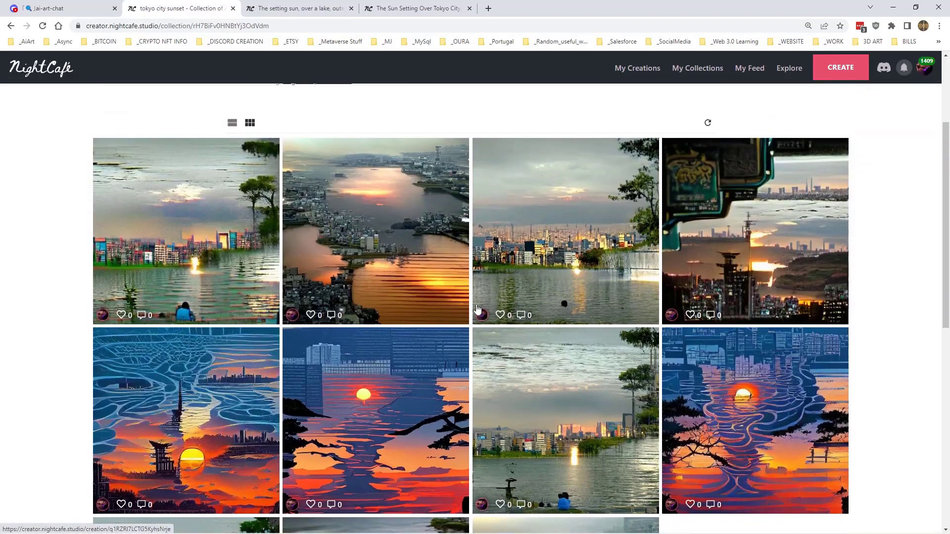
scroll(468, 308, "down", 1)
left_click(731, 210)
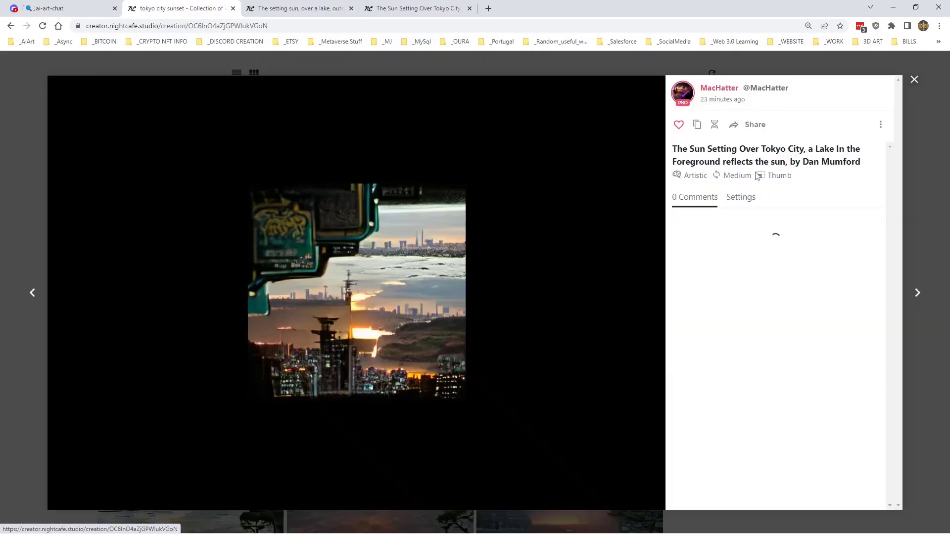
left_click(732, 199)
scroll(754, 261, "down", 10)
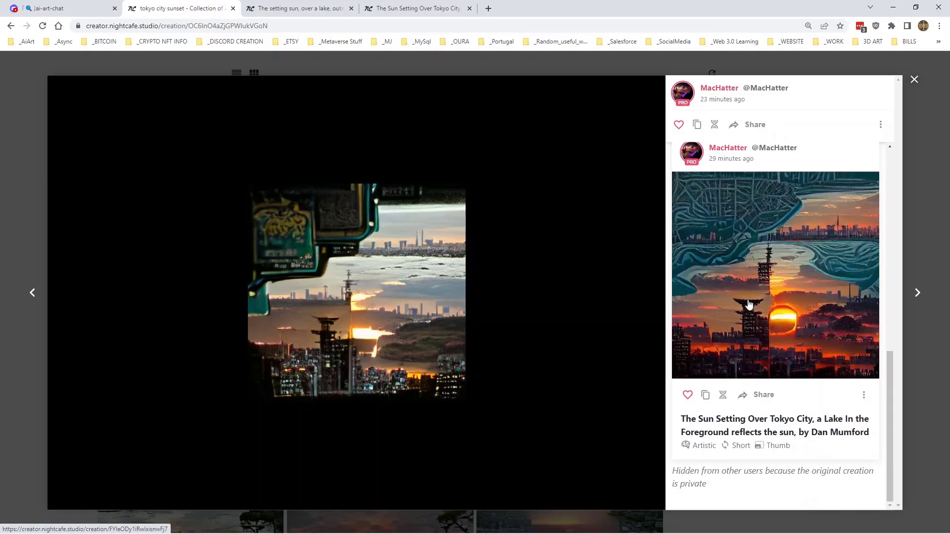
scroll(777, 304, "up", 10)
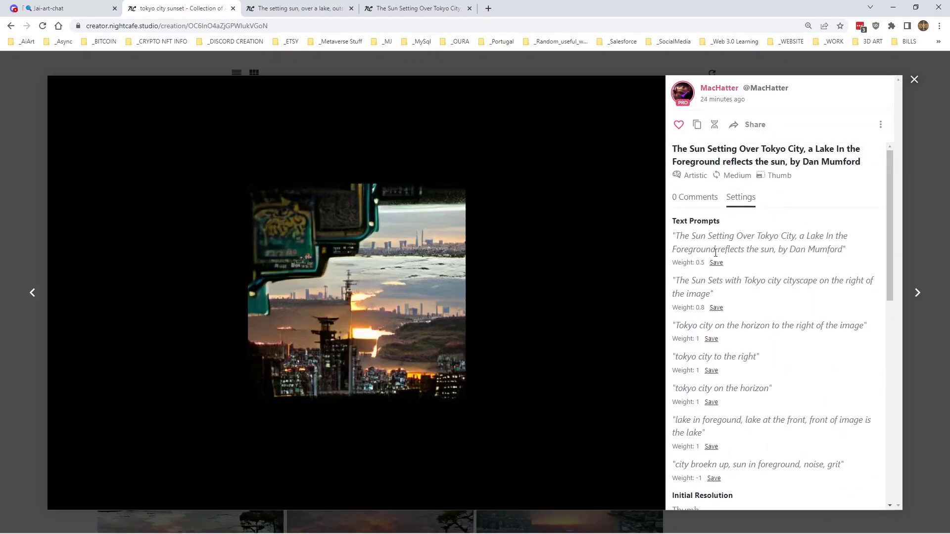
scroll(716, 253, "down", 1)
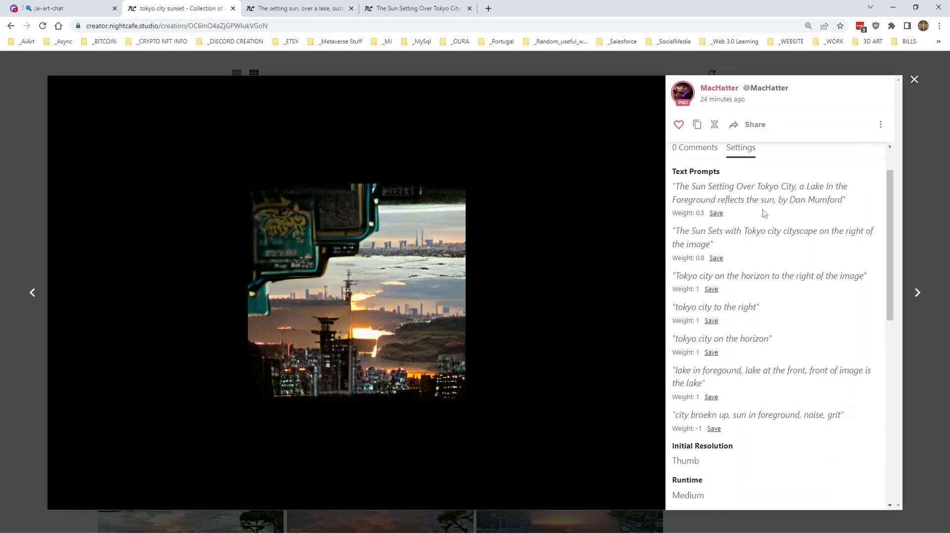
left_click(913, 81)
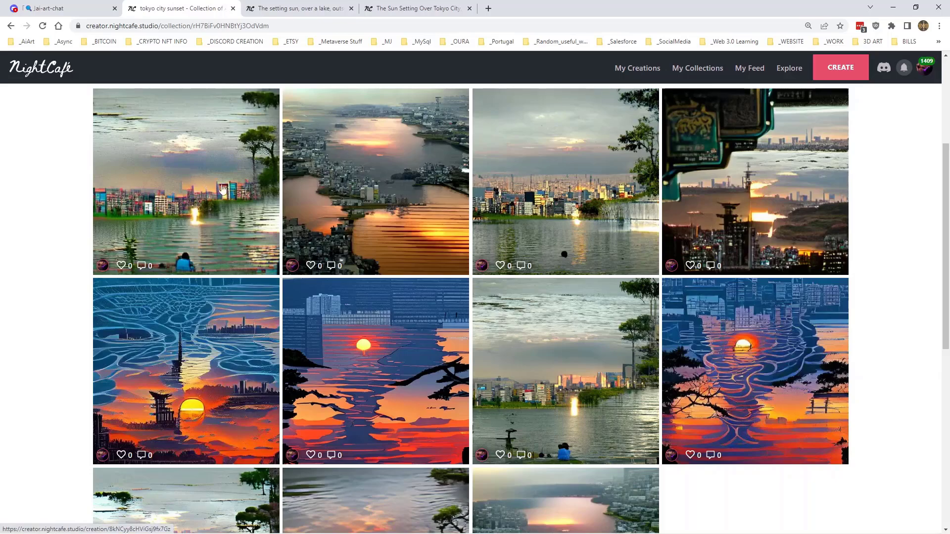
left_click(771, 161)
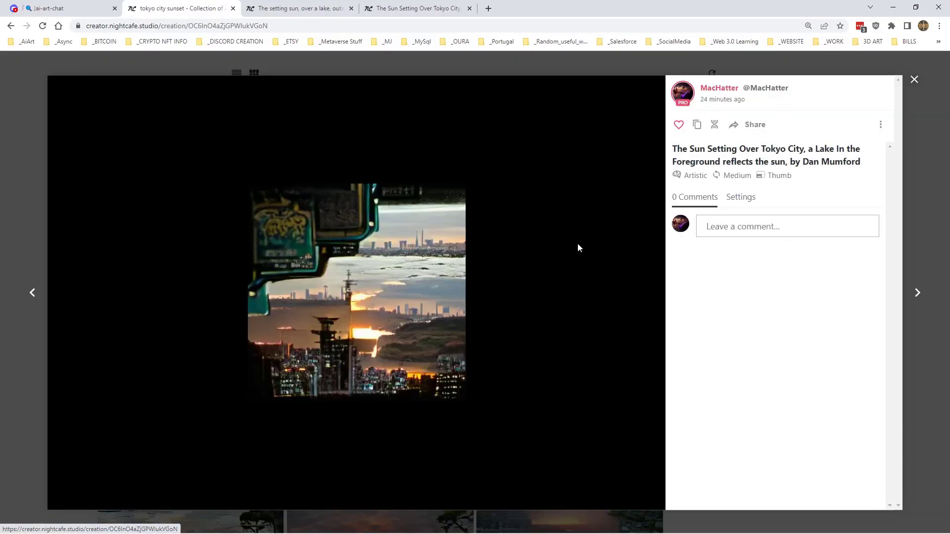
left_click(915, 80)
Open that creation in a new tab, review its weighted prompts, then close the tab
right_click(736, 161)
left_click(757, 169)
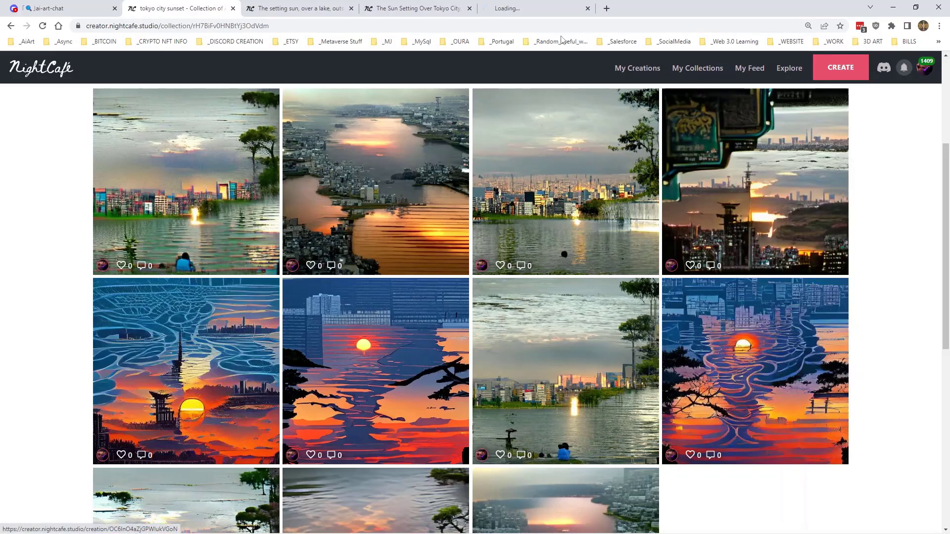
left_click(534, 8)
scroll(478, 247, "down", 15)
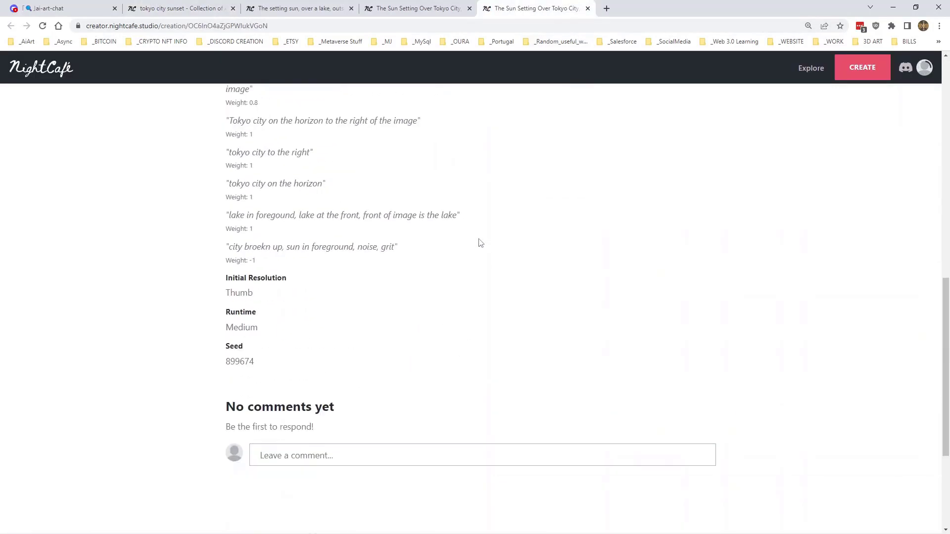
scroll(479, 242, "up", 4)
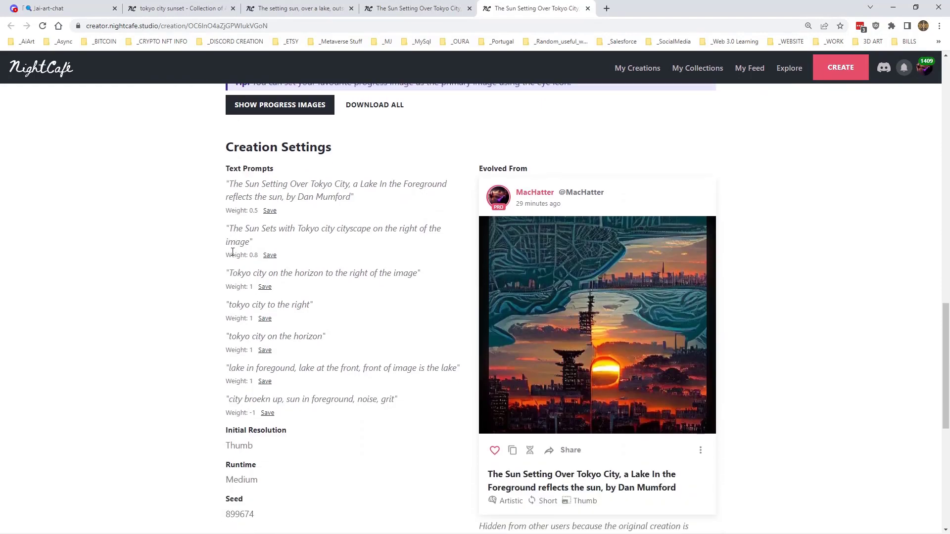
scroll(232, 252, "down", 1)
left_click_drag(233, 151, 341, 165)
left_click(283, 208)
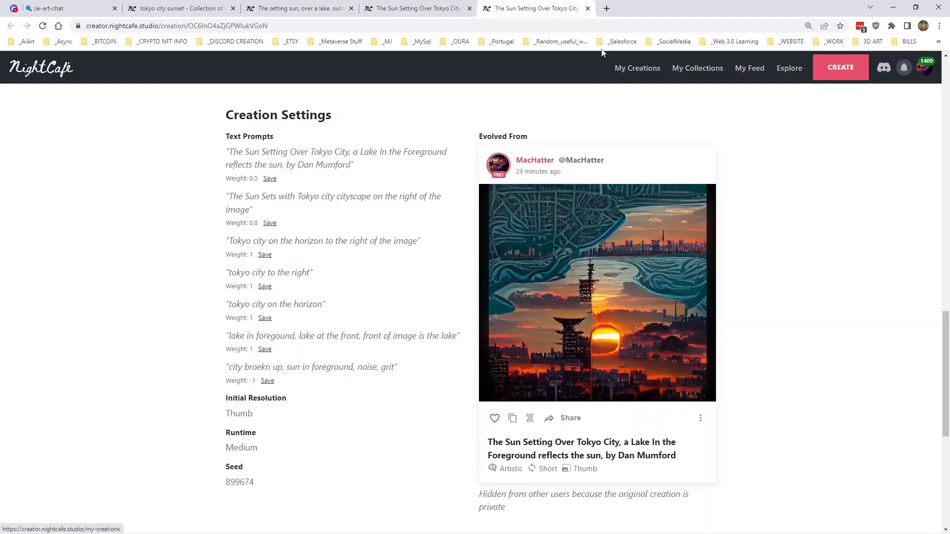
left_click(588, 8)
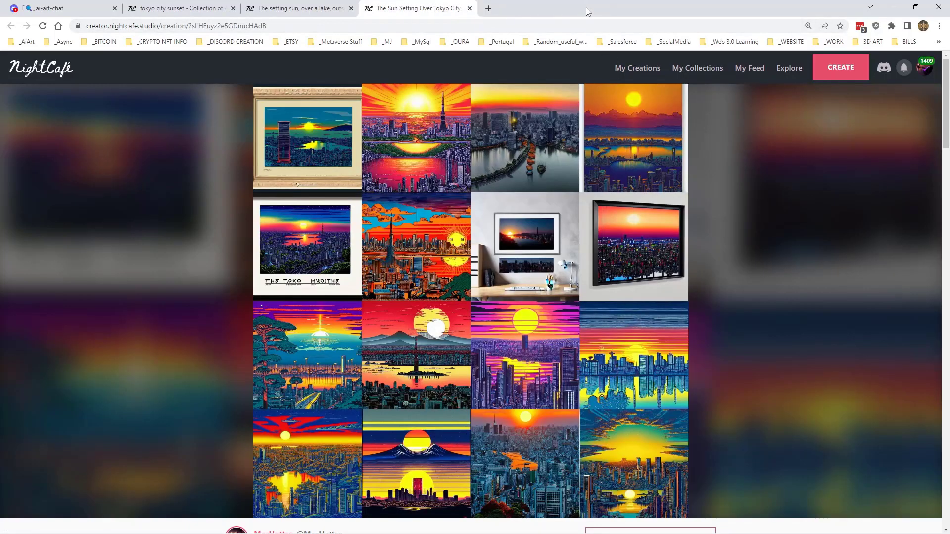
Preview the city-by-the-lake Coherent creation and the aerial lake sunset creation's settings
left_click(300, 8)
left_click(178, 8)
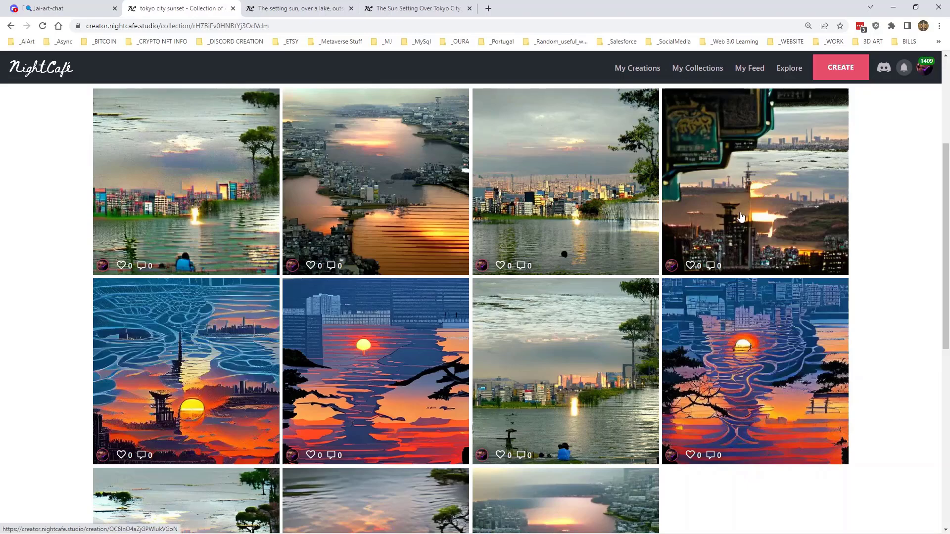
left_click(613, 193)
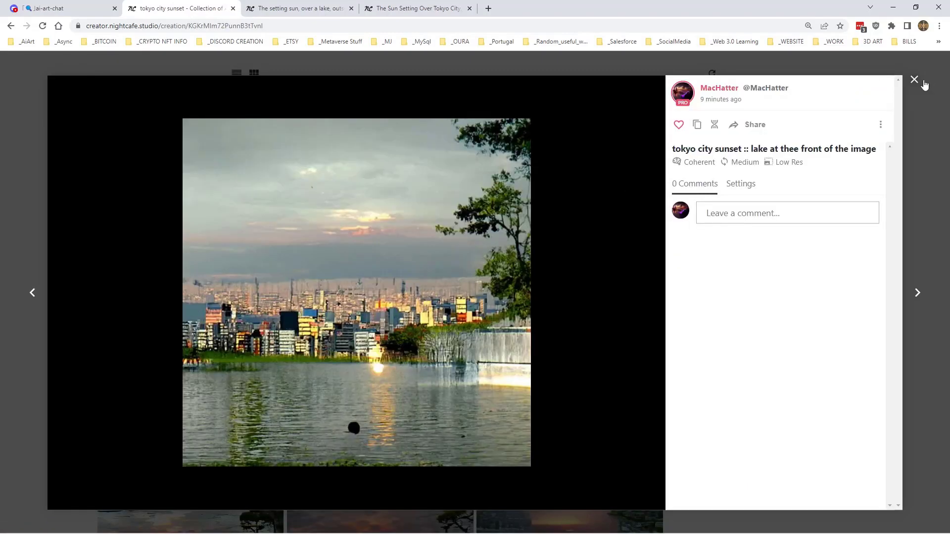
left_click(915, 80)
scroll(764, 283, "up", 2)
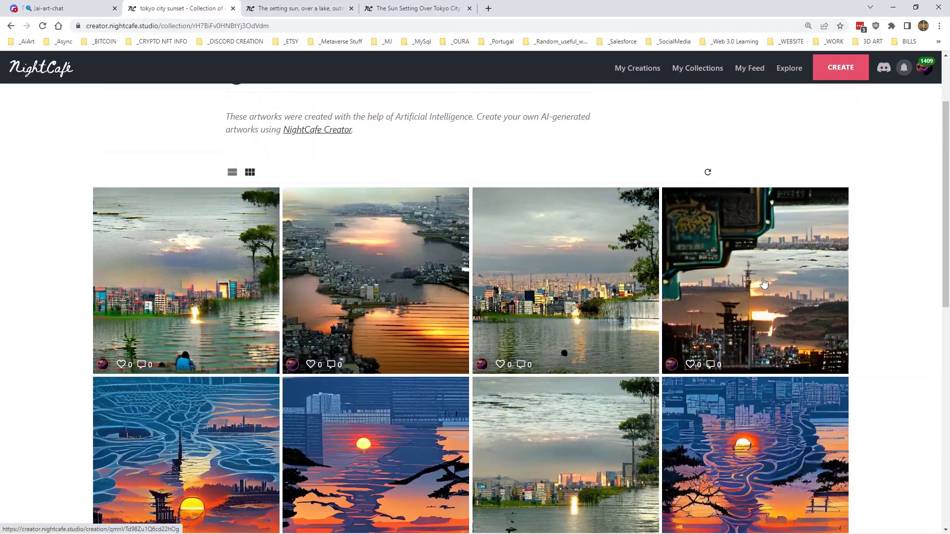
left_click(388, 260)
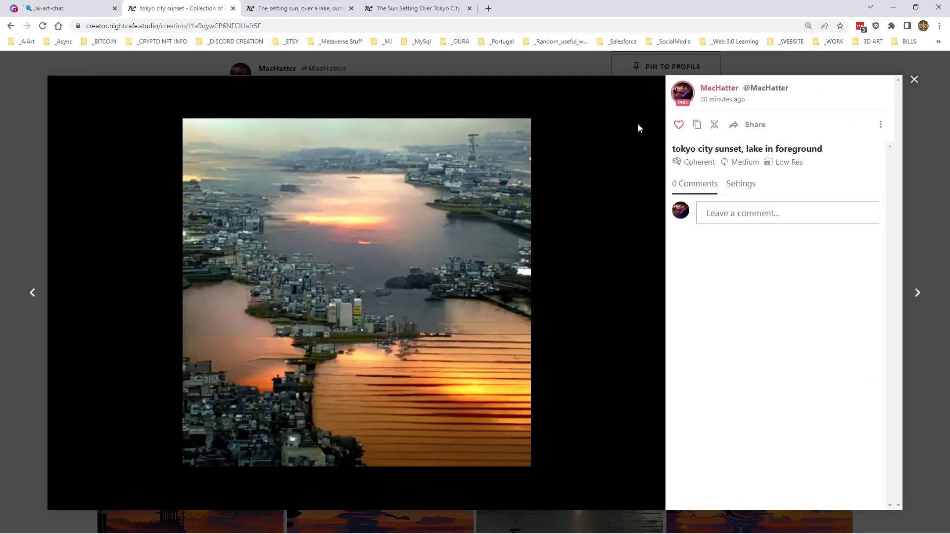
left_click_drag(743, 185, 747, 184)
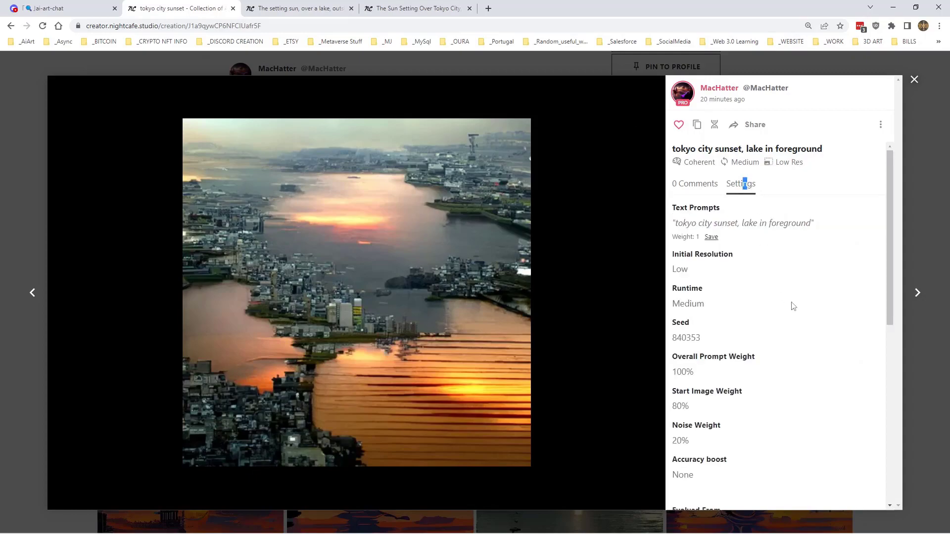
left_click(914, 80)
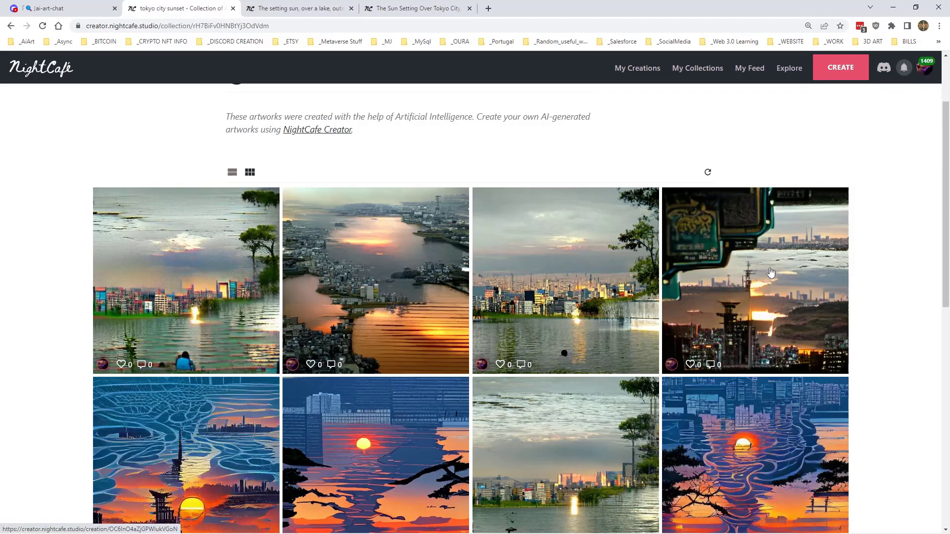
Review the lake-with-tree creation's generation settings, then return to the collection
left_click(566, 264)
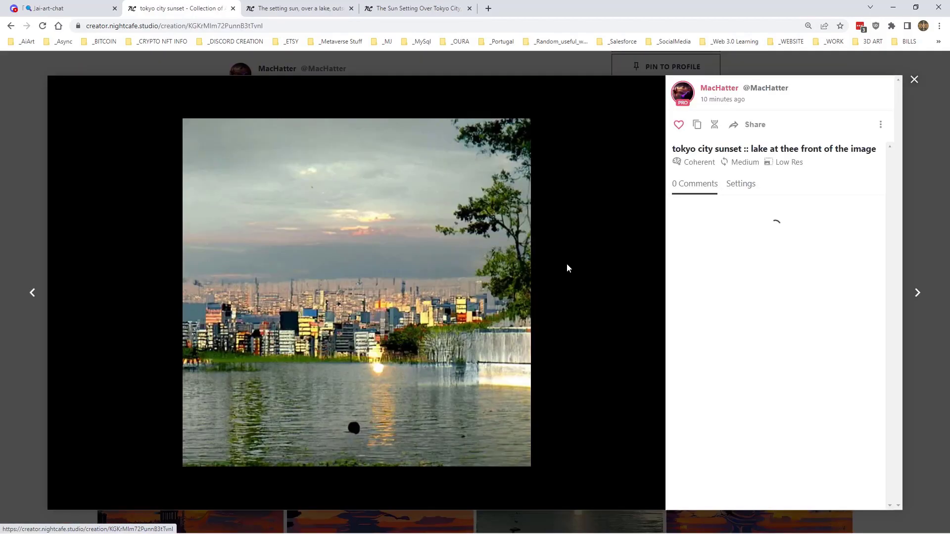
left_click(741, 184)
scroll(781, 296, "down", 12)
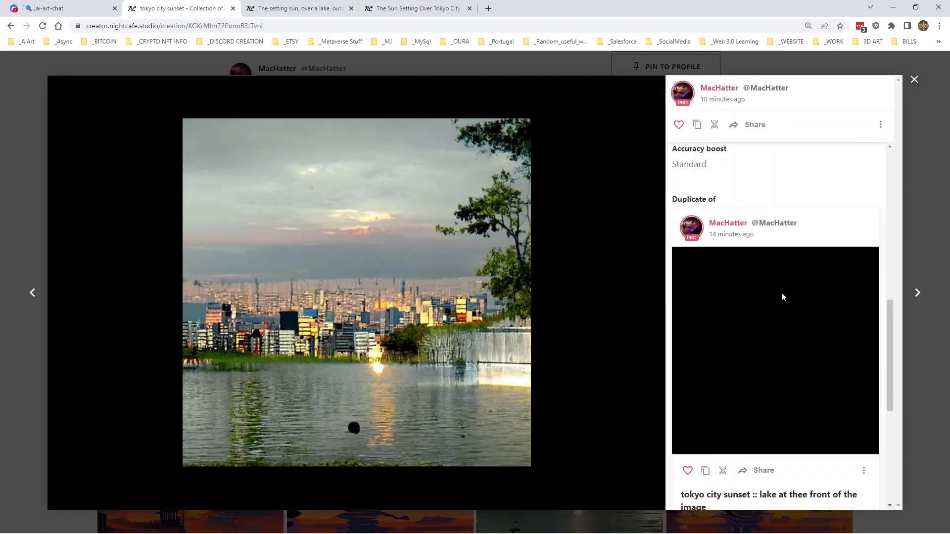
scroll(782, 297, "up", 12)
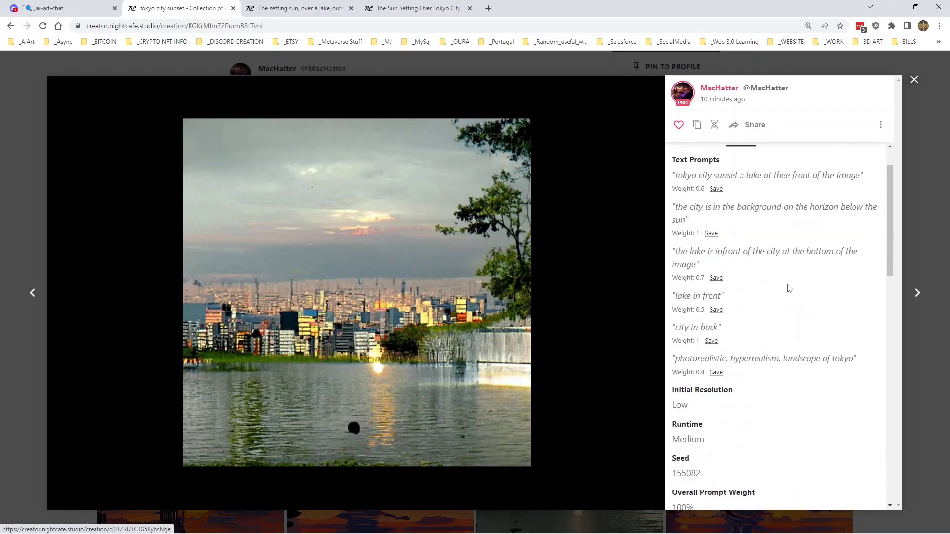
left_click(914, 80)
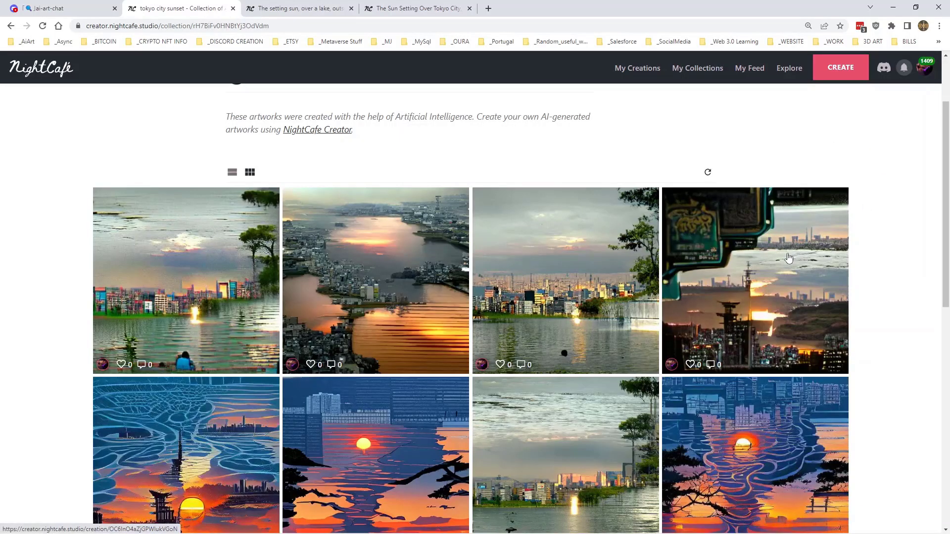
Open the Artistic lake-and-city creation and read its text prompts and settings
left_click(159, 254)
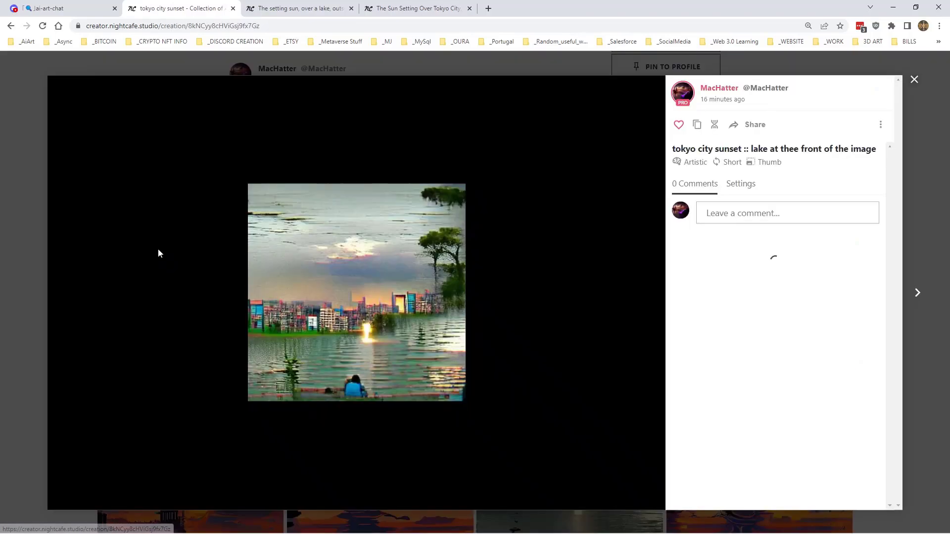
left_click(749, 187)
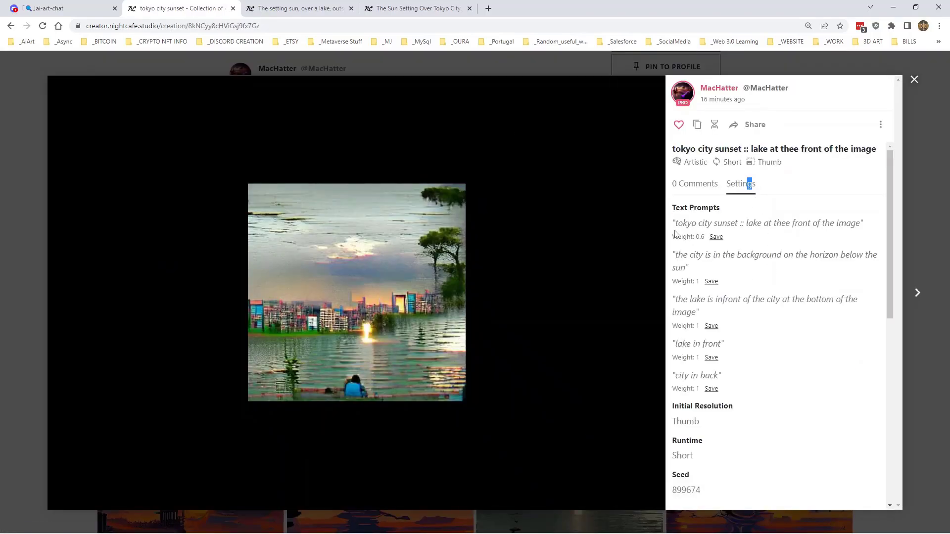
left_click_drag(675, 224, 843, 390)
left_click(844, 390)
Read the Coherent lake-with-tree creation's prompts and weights after leaving the Artistic one
left_click(914, 80)
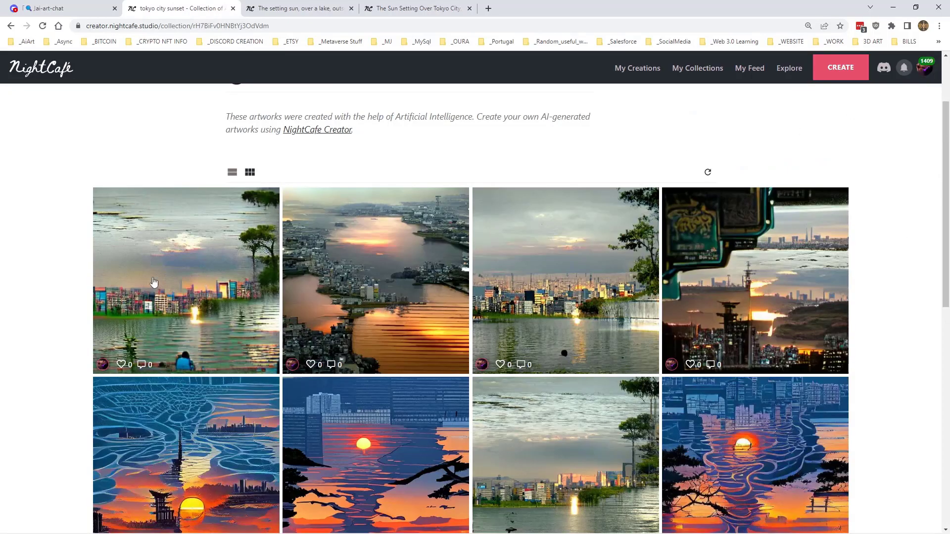
left_click(556, 252)
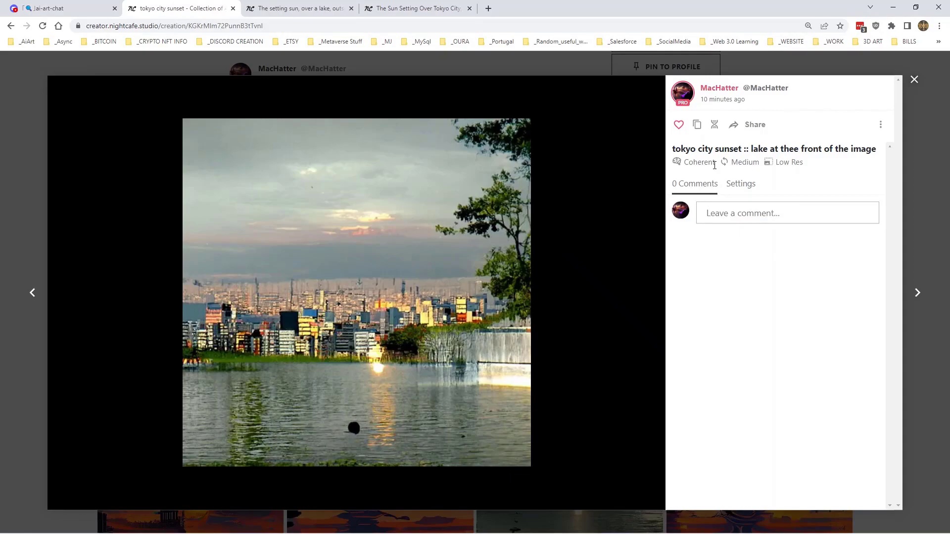
left_click(743, 186)
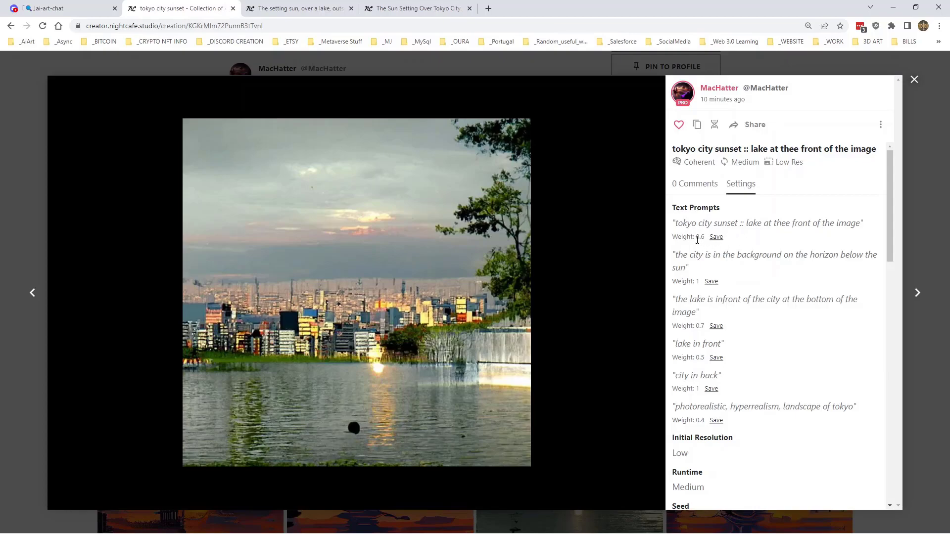
left_click_drag(677, 224, 856, 221)
left_click(839, 237)
scroll(821, 218, "down", 4)
scroll(820, 228, "up", 4)
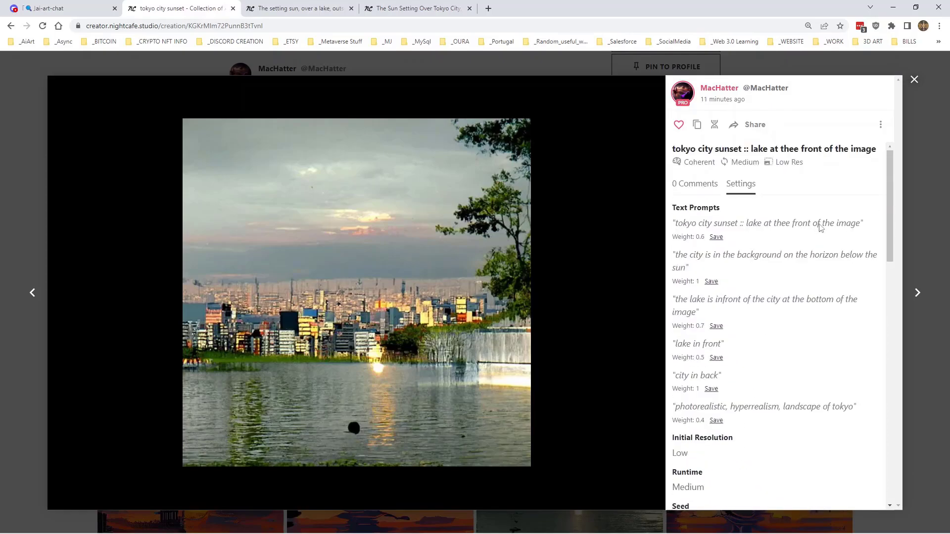
left_click(915, 81)
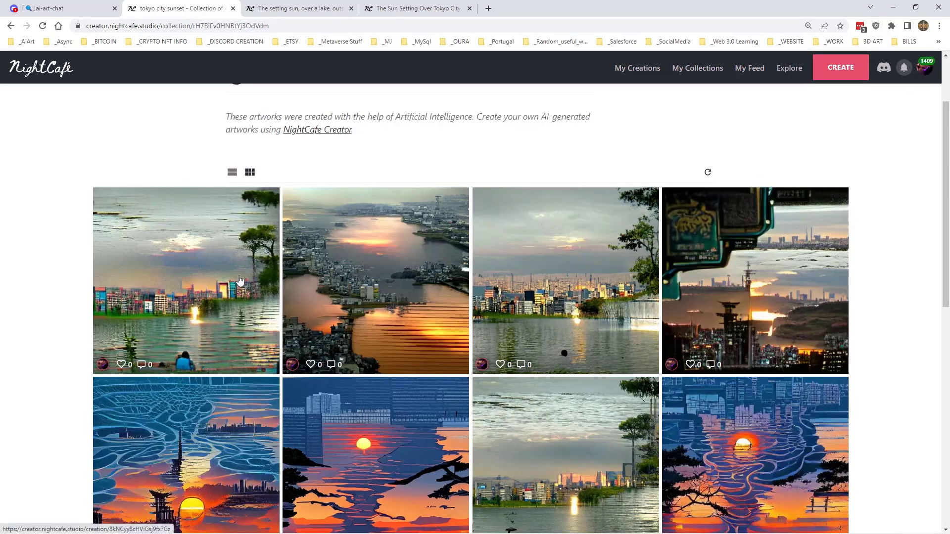
Recheck the lake-with-tree creation's prompt weights once more and return to the collection
scroll(239, 280, "down", 6)
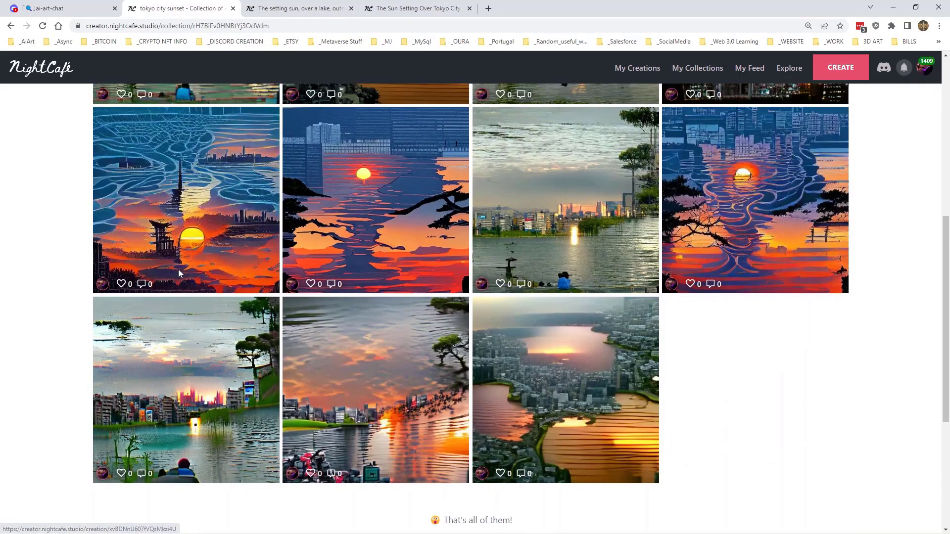
scroll(294, 337, "up", 5)
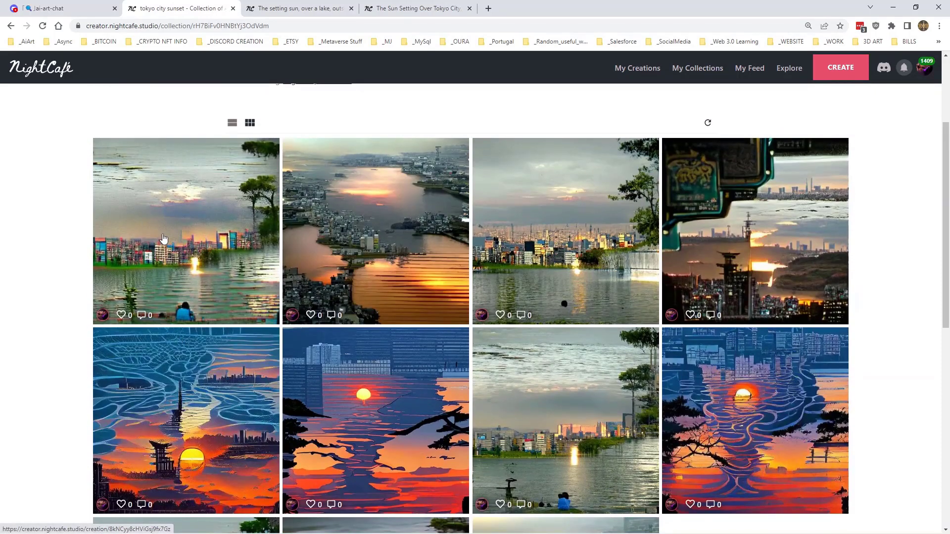
scroll(163, 238, "up", 1)
left_click(537, 271)
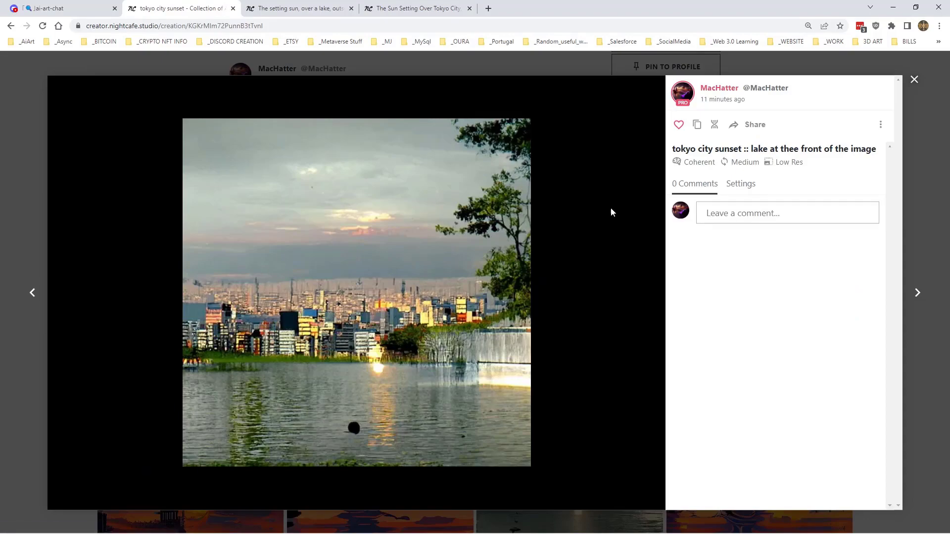
left_click(741, 184)
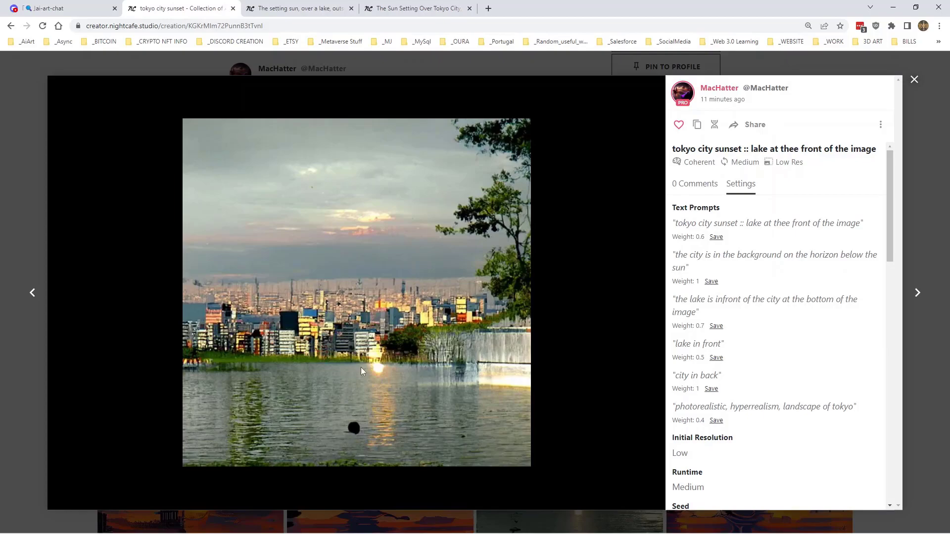
left_click(915, 80)
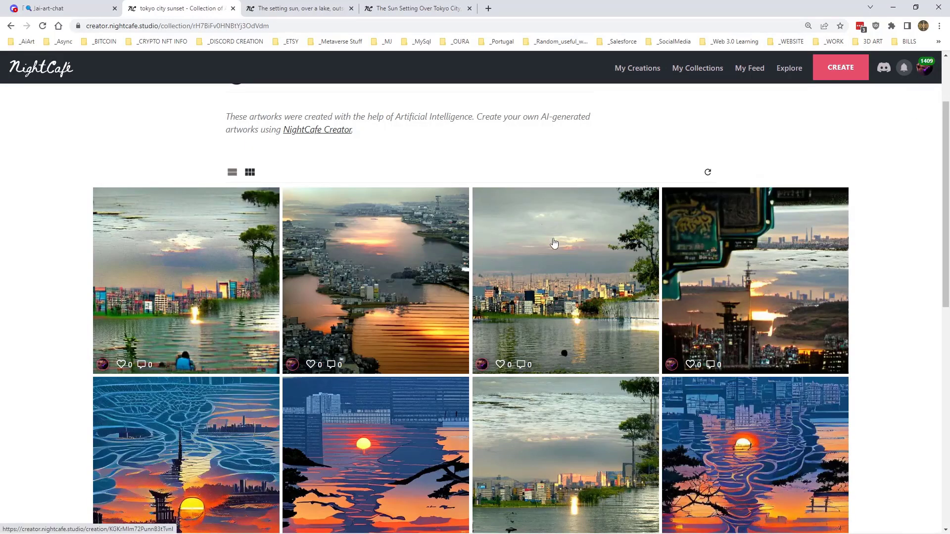
scroll(556, 245, "down", 2)
scroll(373, 381, "up", 4)
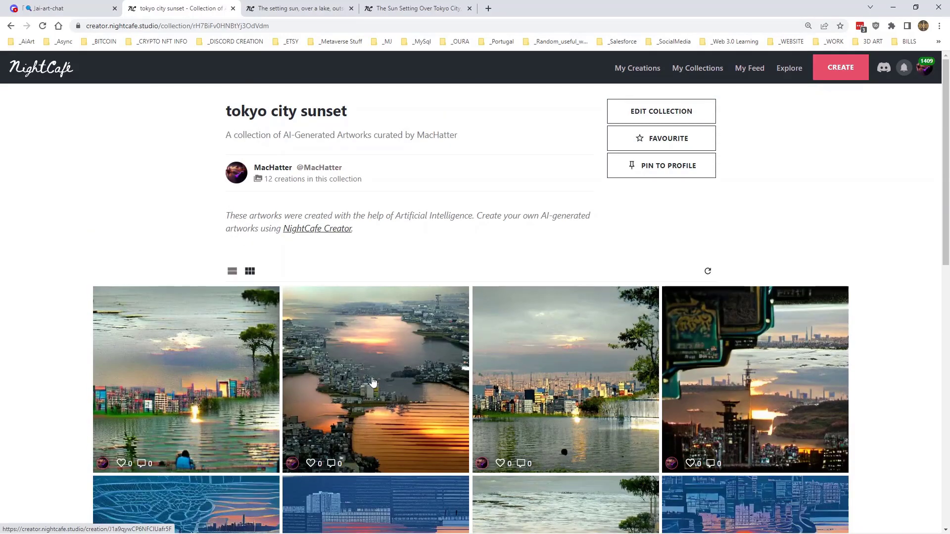
Switch to 'The Sun Setting Over Tokyo City' Stable creation and read its text prompt
left_click(437, 8)
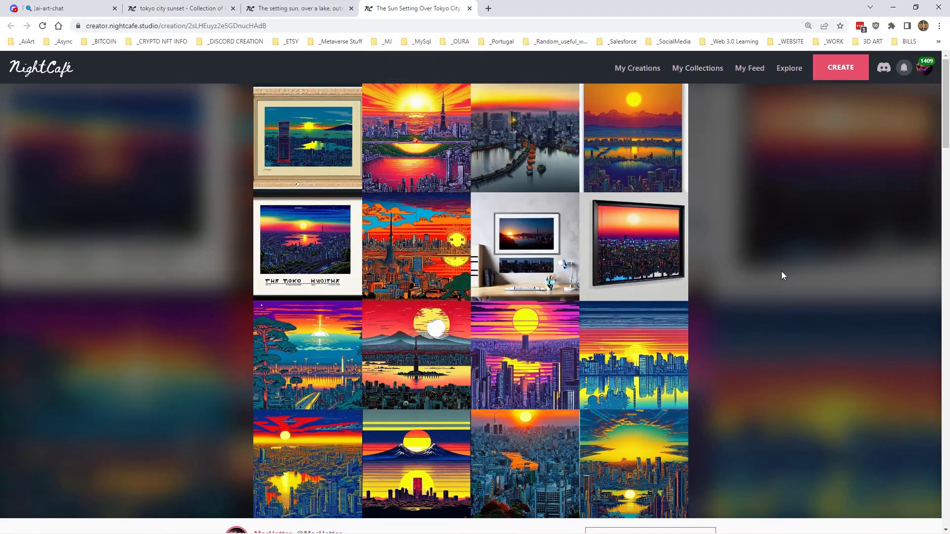
scroll(782, 276, "down", 10)
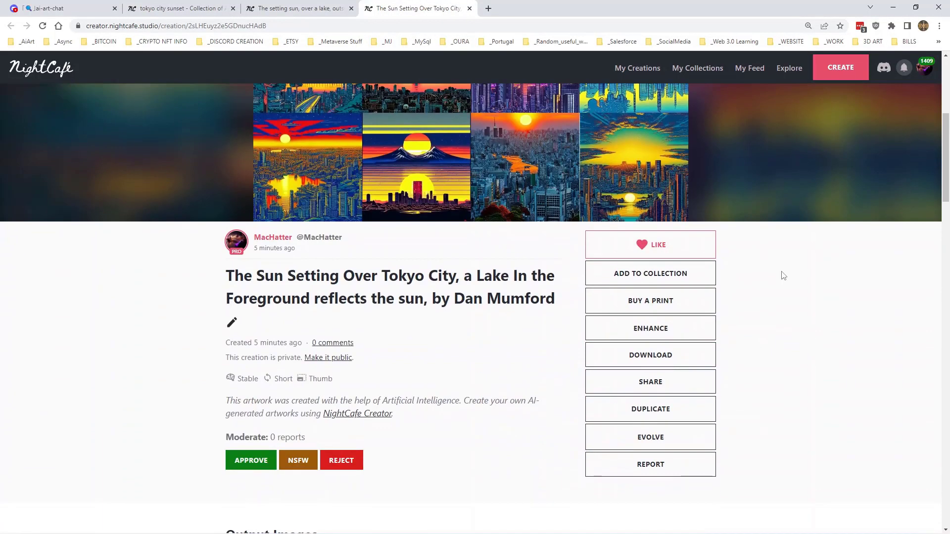
scroll(783, 276, "down", 3)
scroll(783, 275, "up", 1)
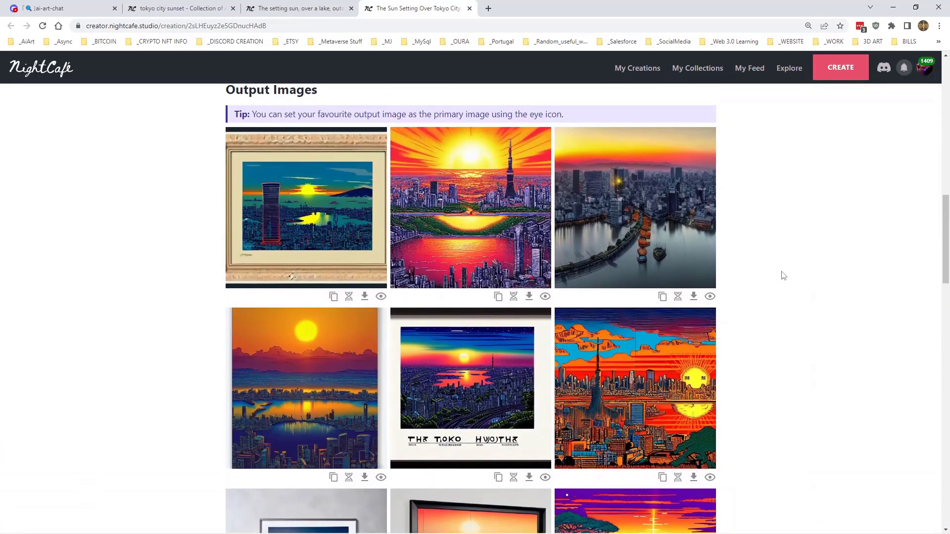
scroll(779, 265, "down", 15)
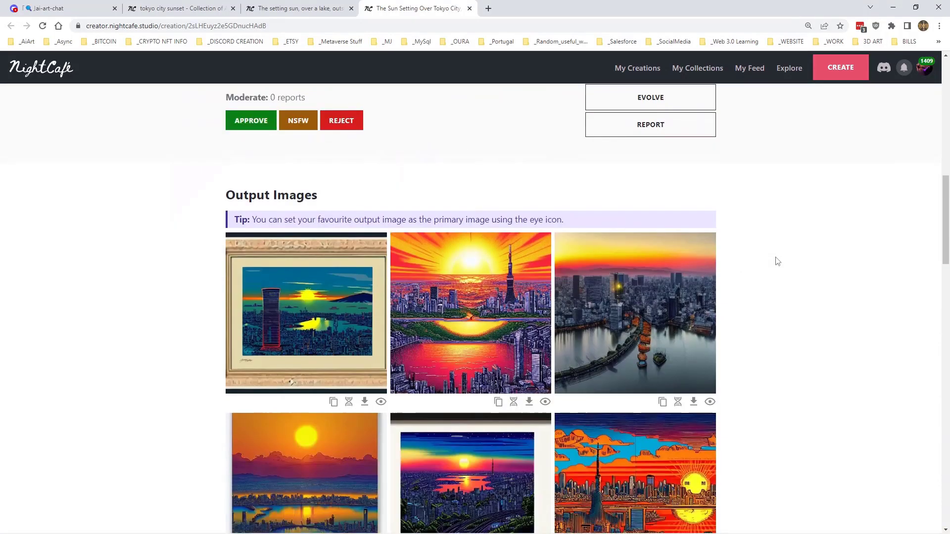
scroll(781, 252, "down", 6)
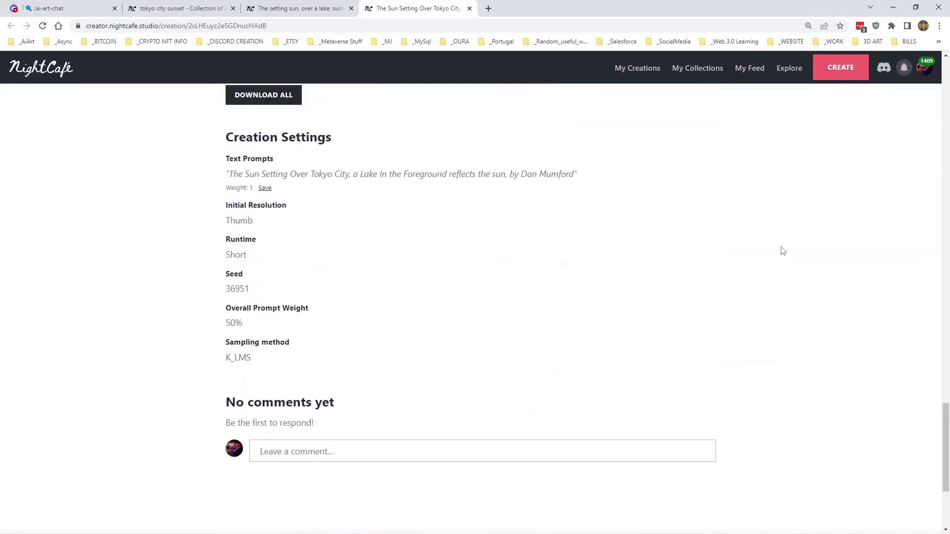
scroll(257, 258, "up", 2)
left_click_drag(231, 270, 577, 270)
left_click(568, 295)
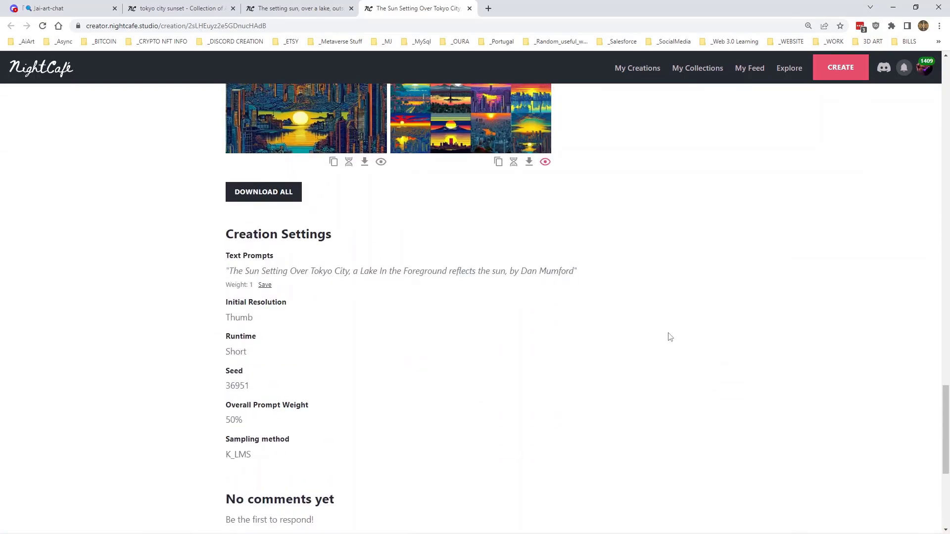
Scroll through the page back to the grid of sixteen sunset images
scroll(670, 337, "up", 15)
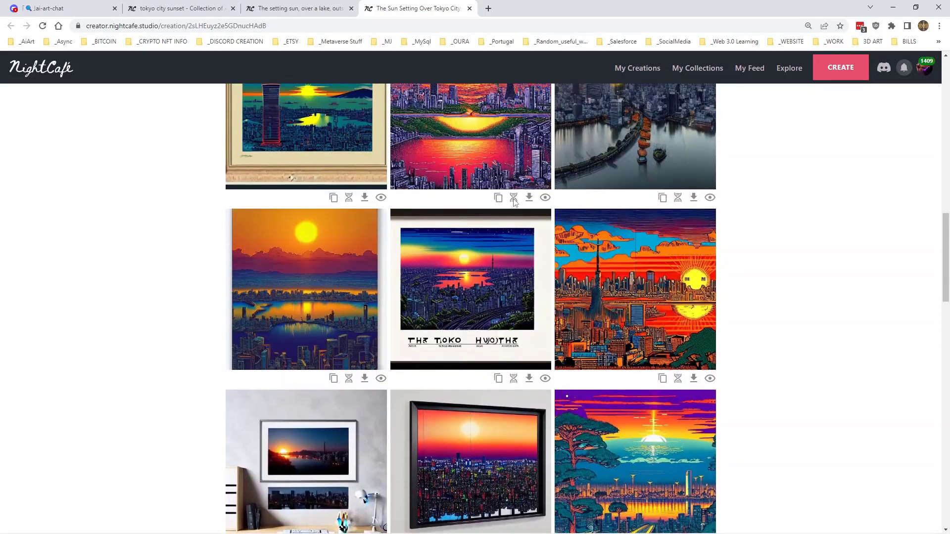
scroll(514, 201, "up", 3)
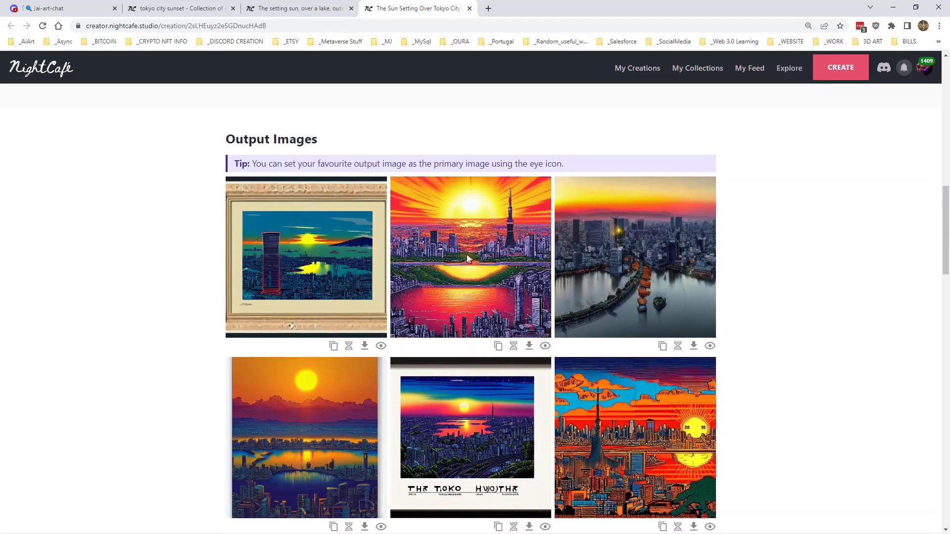
scroll(594, 292, "down", 1)
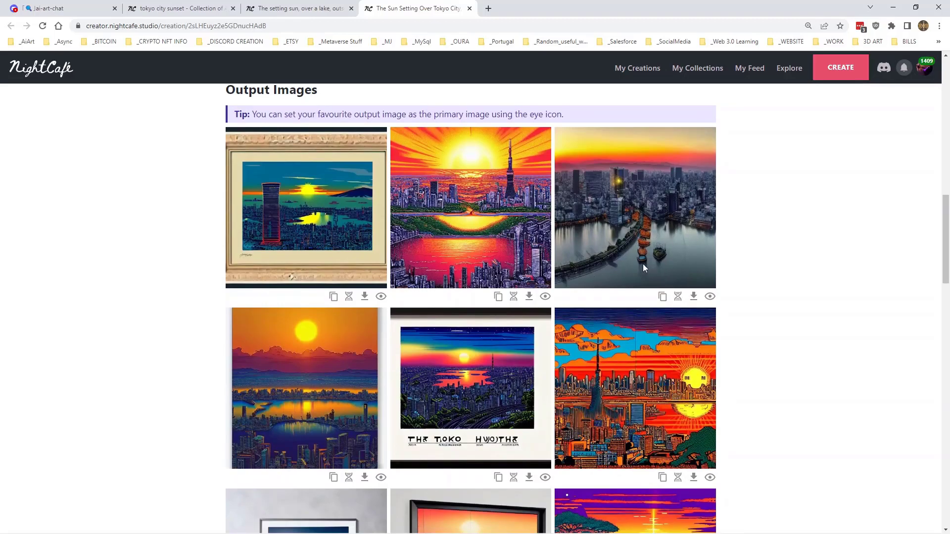
scroll(325, 337, "down", 2)
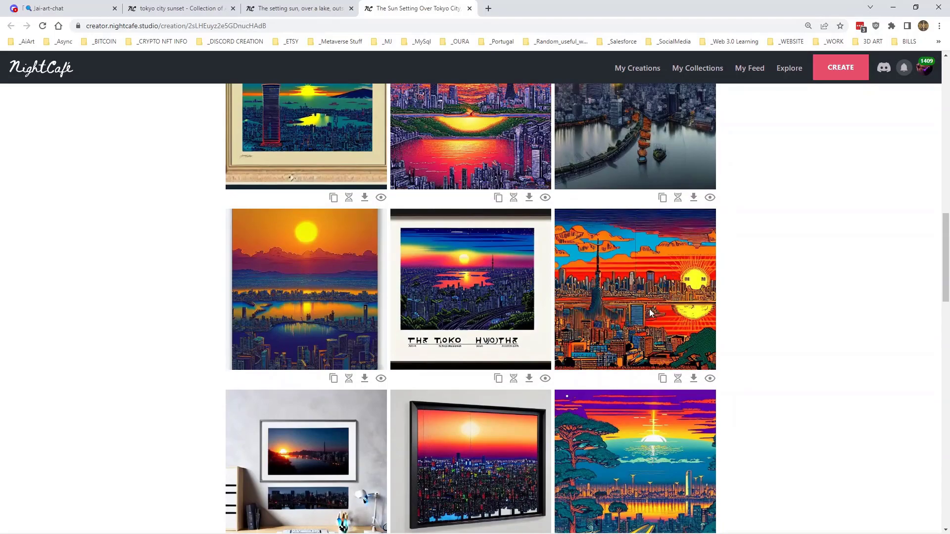
scroll(650, 313, "down", 3)
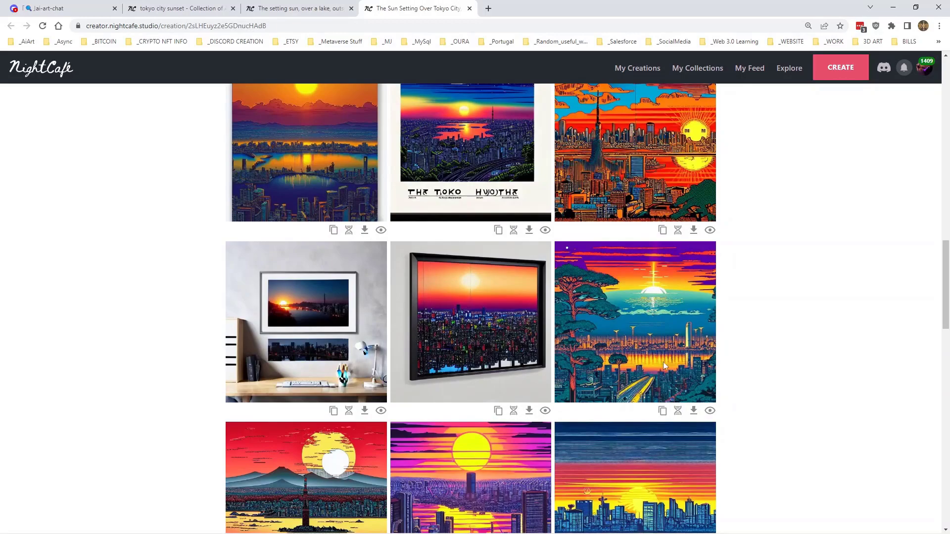
scroll(636, 366, "down", 5)
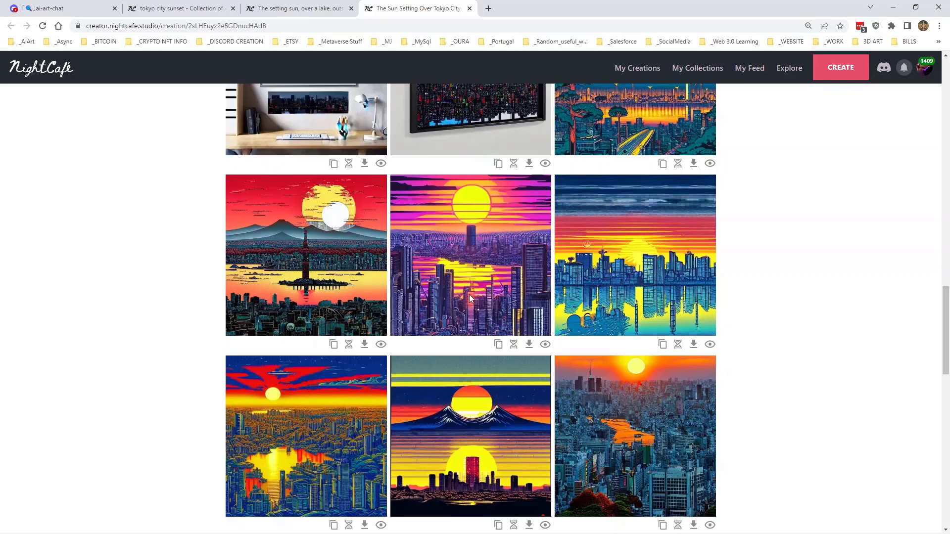
scroll(470, 297, "down", 6)
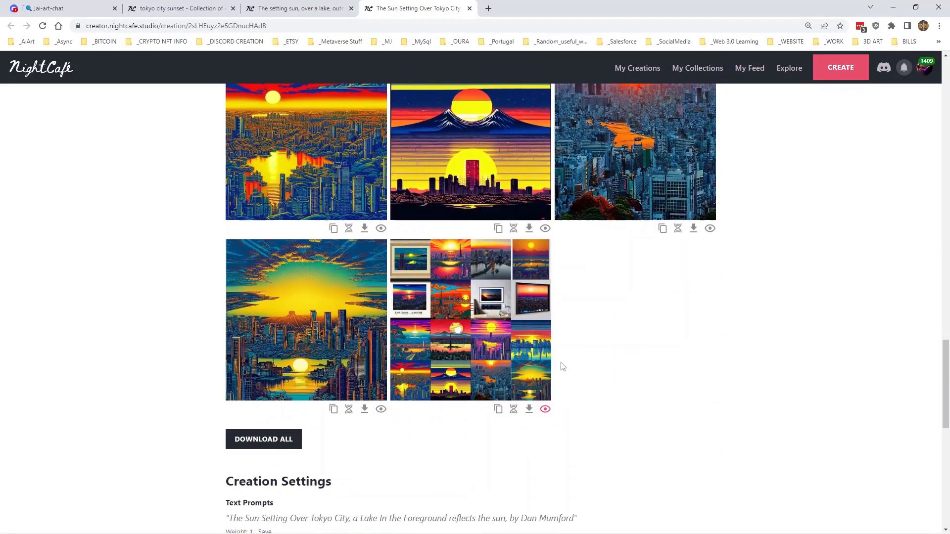
scroll(679, 408, "up", 12)
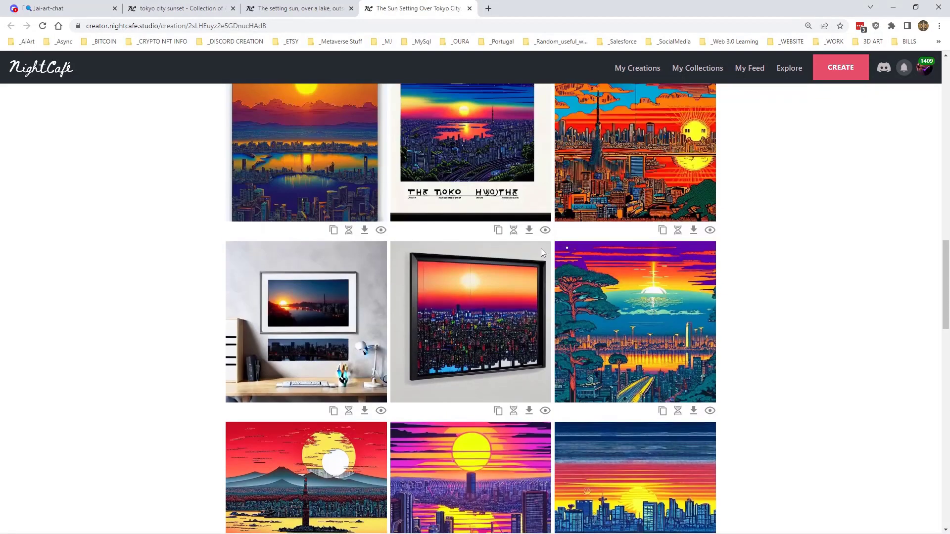
scroll(544, 250, "up", 15)
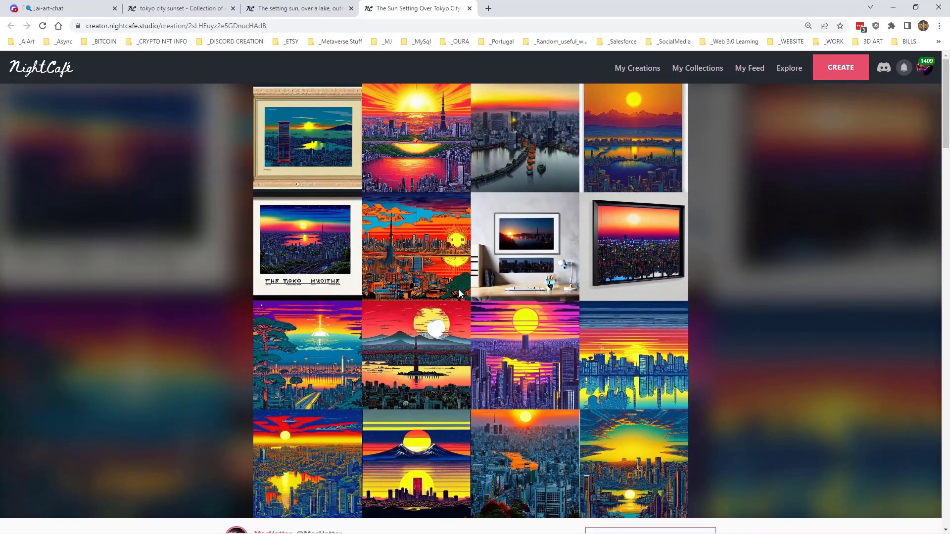
Review the Artistic lake-sunset creation's style label and creation settings
left_click(279, 12)
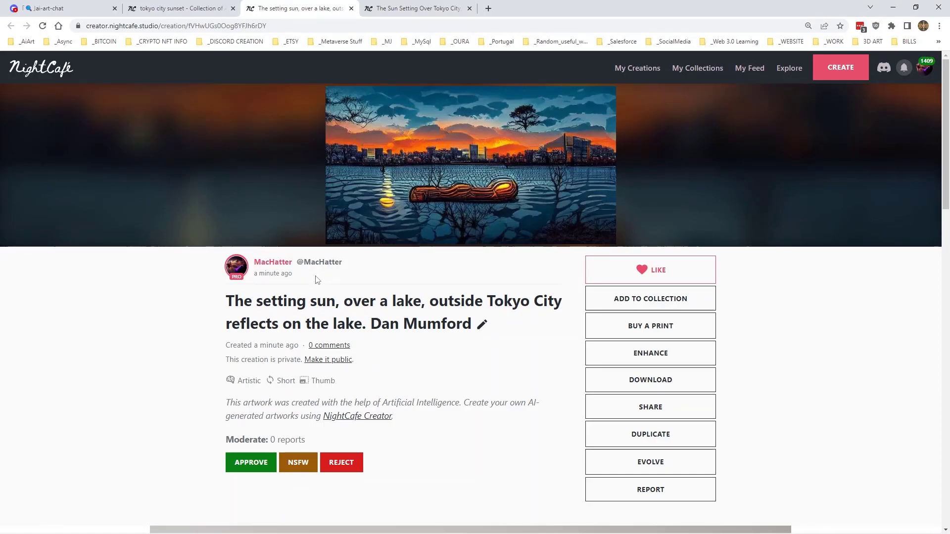
left_click_drag(236, 381, 261, 381)
left_click(263, 388)
scroll(521, 300, "down", 4)
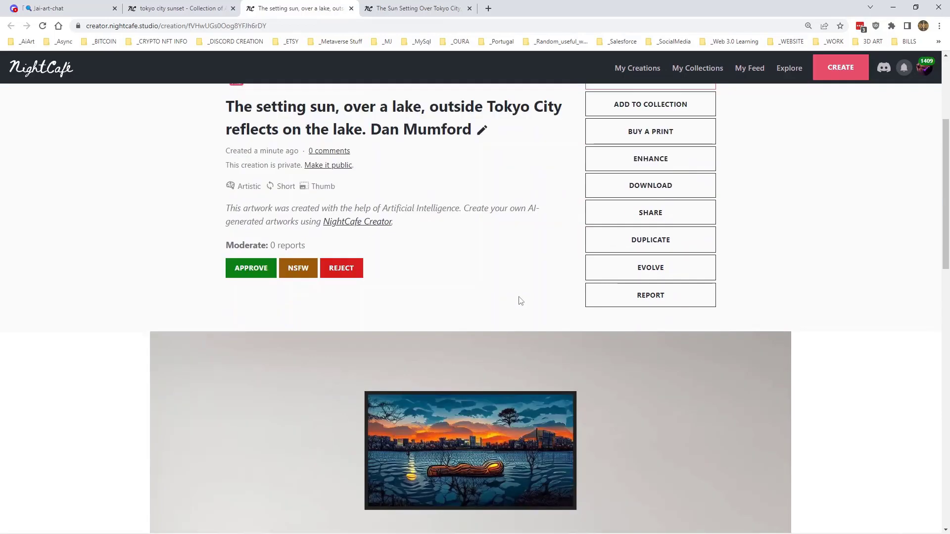
scroll(519, 299, "down", 12)
scroll(628, 309, "up", 4)
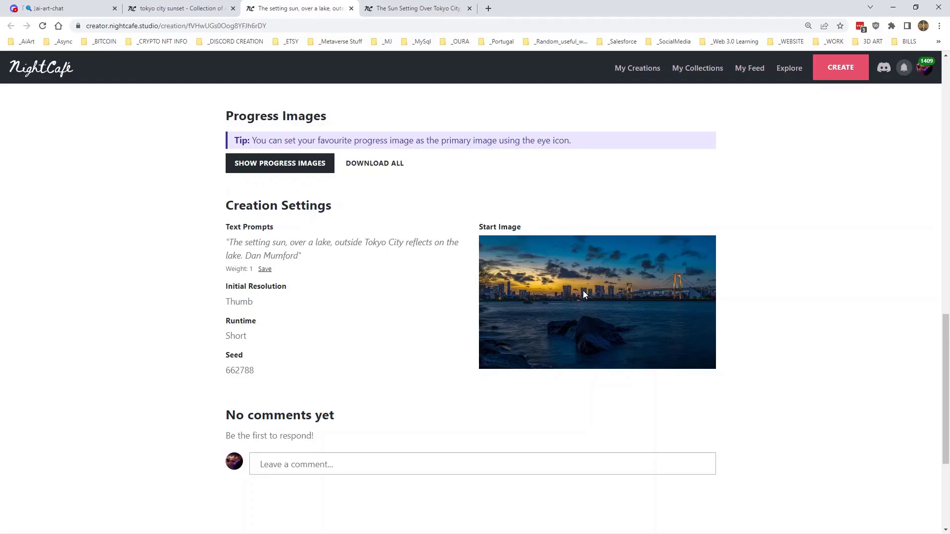
scroll(567, 313, "up", 5)
Compare it with the Stable Tokyo sunset creation, then go to the 'tokyo city sunset' collection
key("ctrl+Tab")
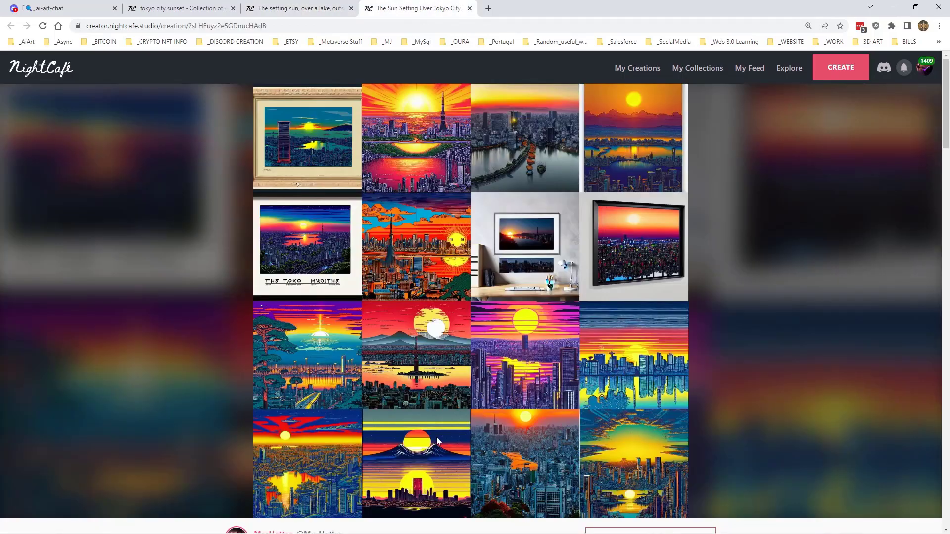
scroll(635, 362, "down", 4)
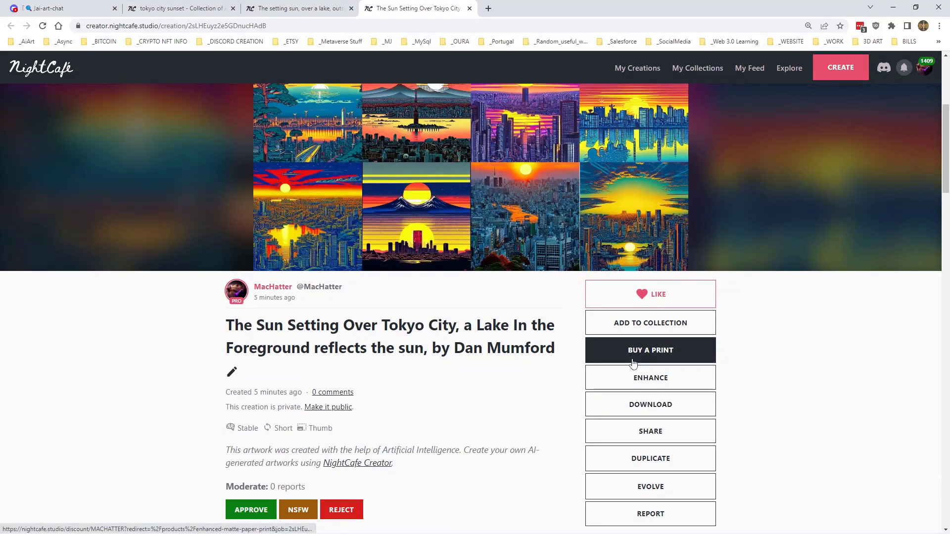
scroll(886, 395, "up", 4)
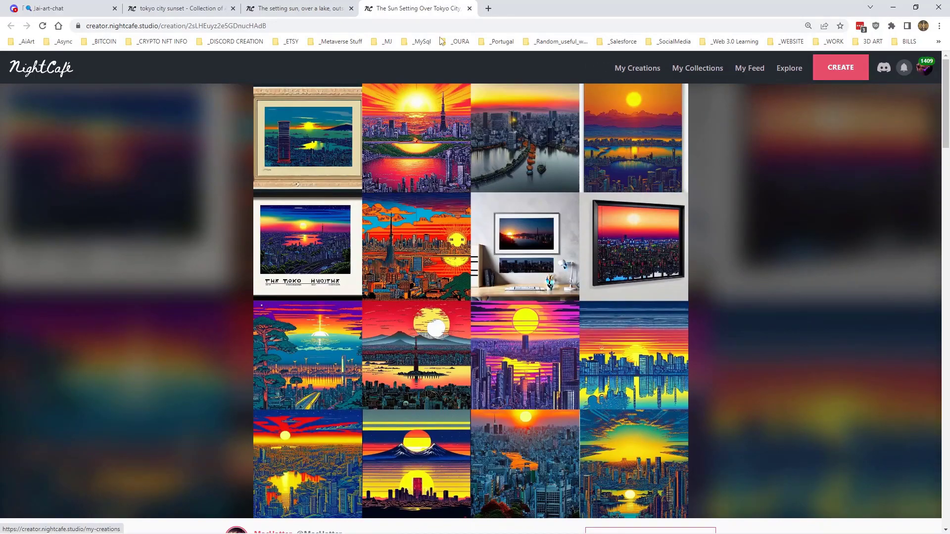
left_click(296, 8)
scroll(456, 411, "down", 4)
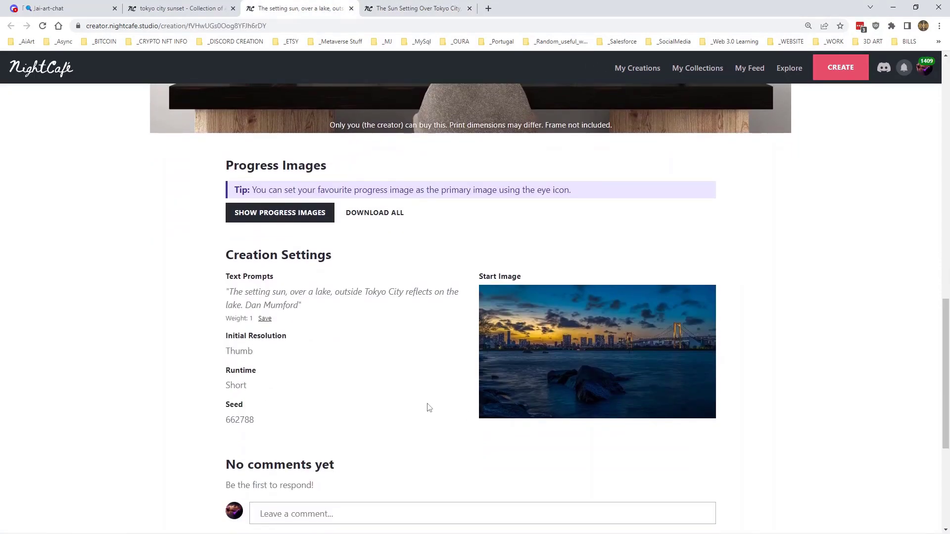
scroll(429, 408, "up", 5)
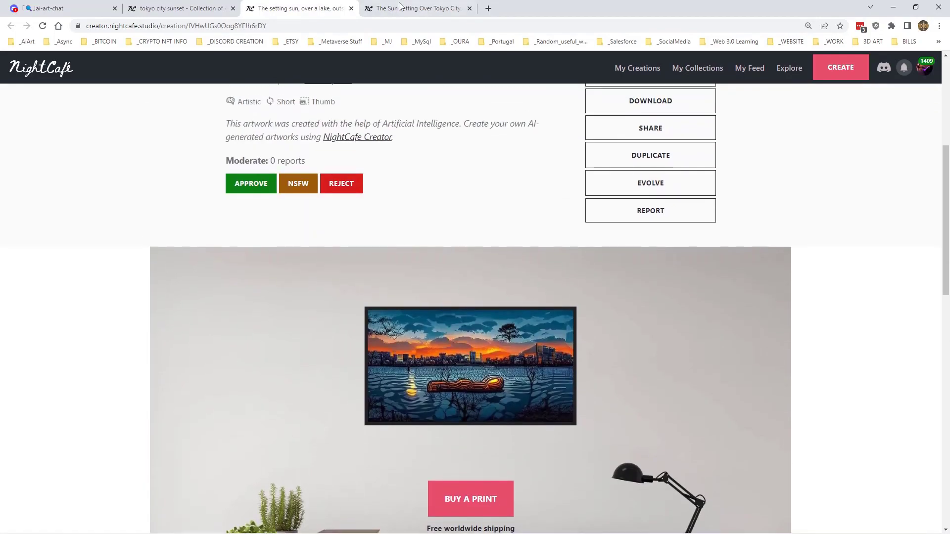
left_click(215, 10)
scroll(396, 286, "down", 3)
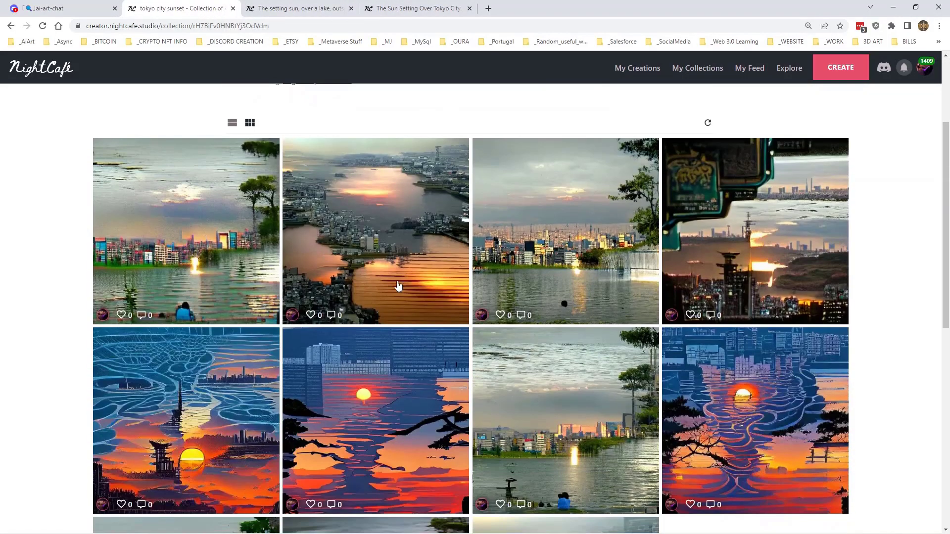
left_click(169, 195)
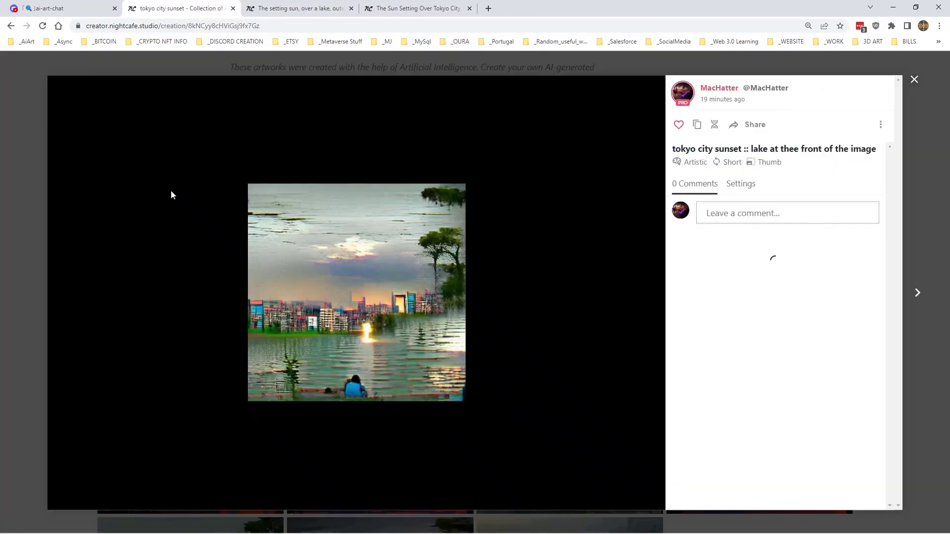
left_click(737, 184)
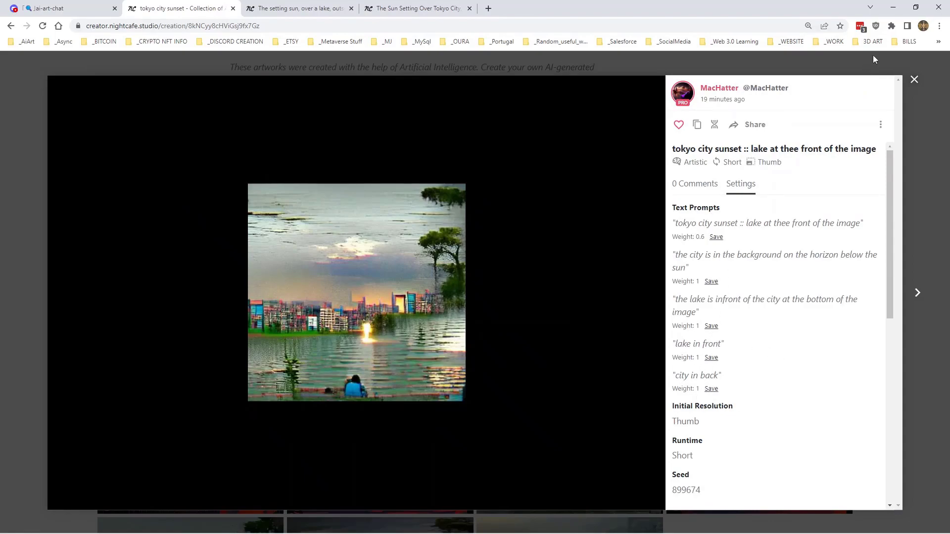
left_click(914, 80)
left_click(551, 257)
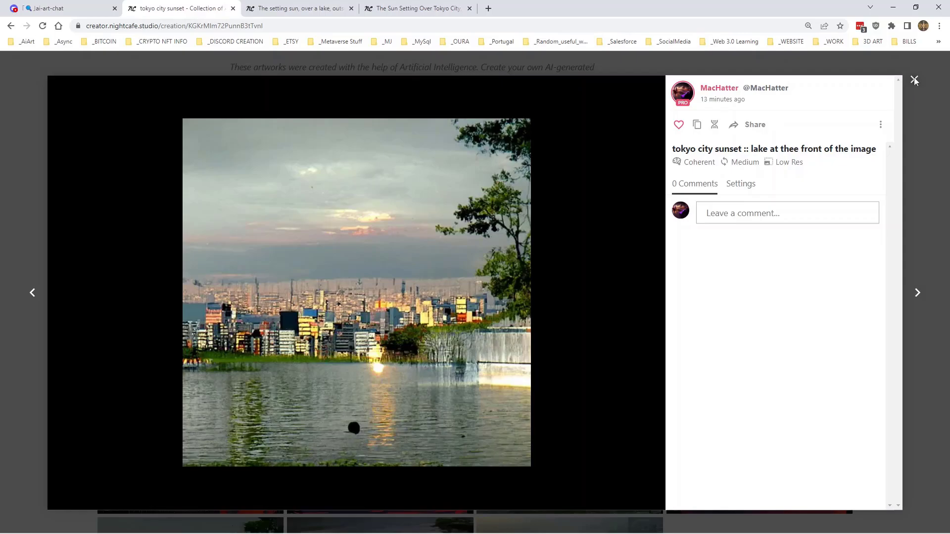
left_click(915, 81)
scroll(766, 256, "down", 4)
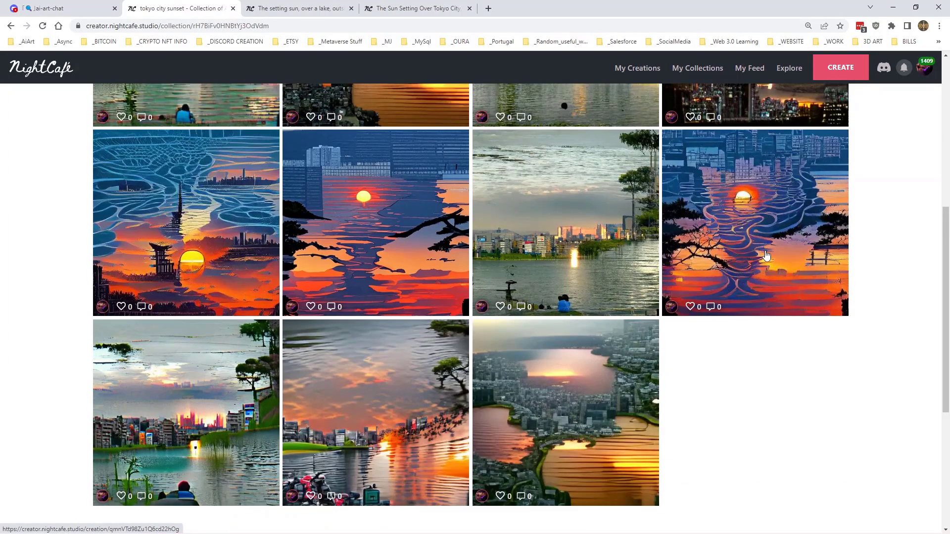
scroll(766, 256, "down", 2)
scroll(766, 256, "up", 3)
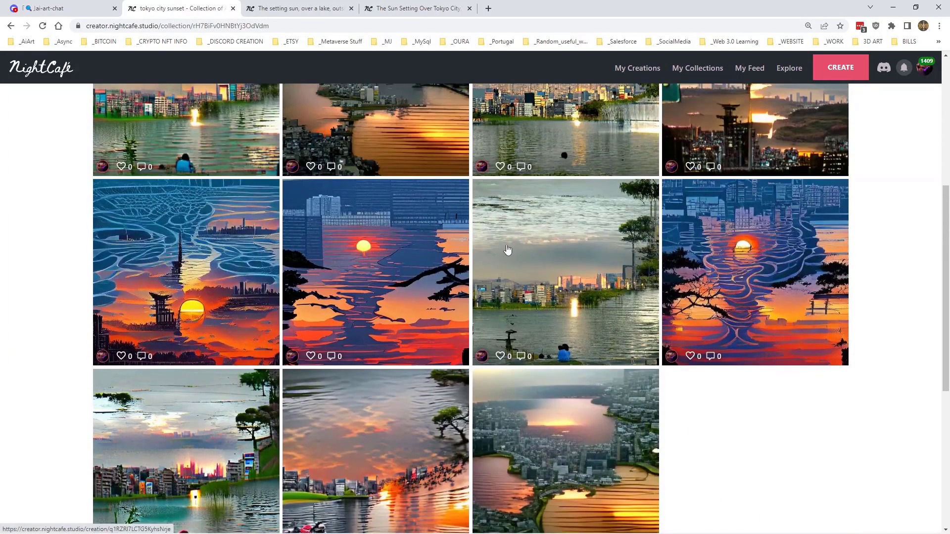
scroll(185, 267, "up", 2)
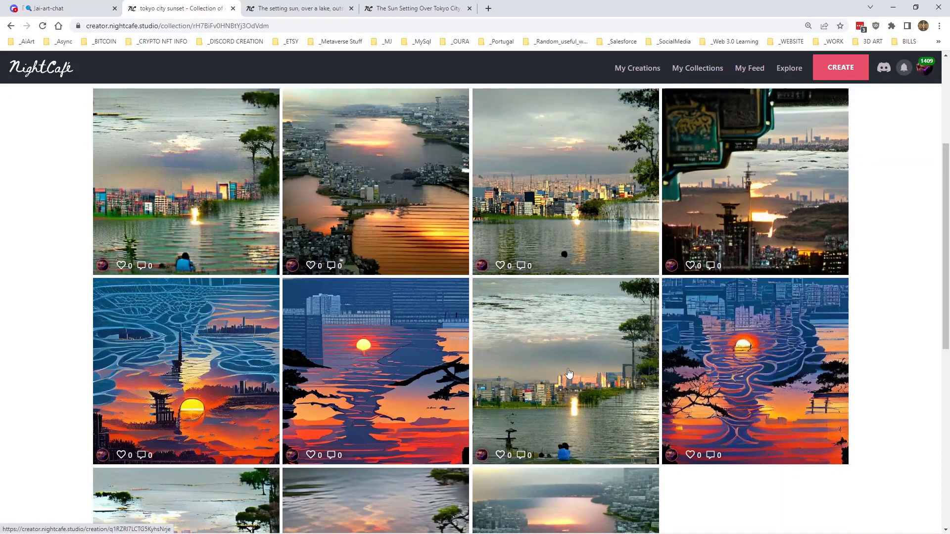
scroll(569, 373, "down", 4)
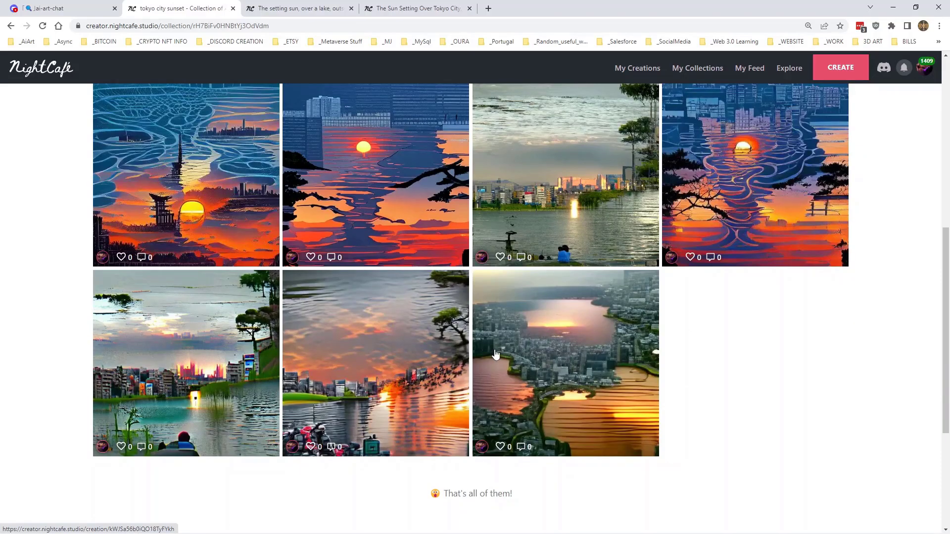
scroll(496, 355, "up", 8)
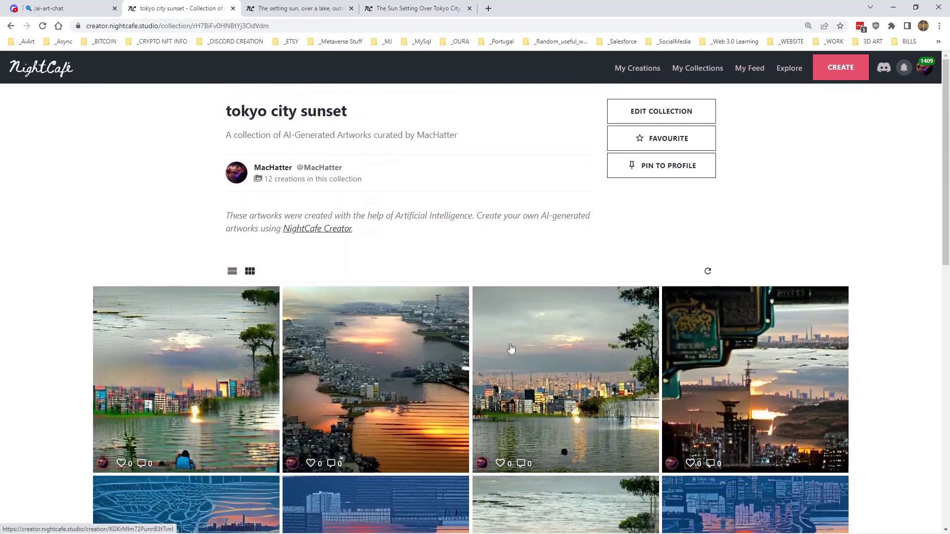
Scroll through the Stable Tokyo sunset creation, then the Artistic lake creation
left_click(414, 8)
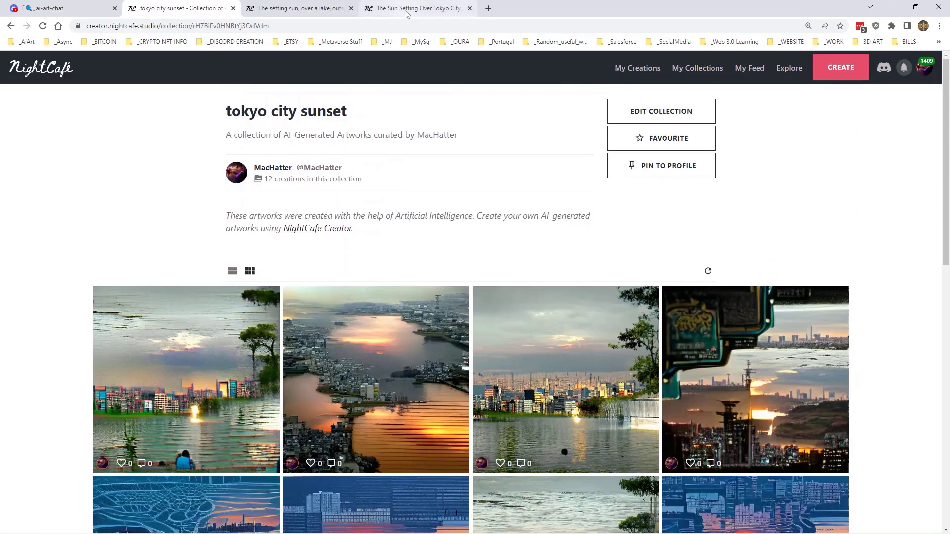
scroll(504, 201, "down", 5)
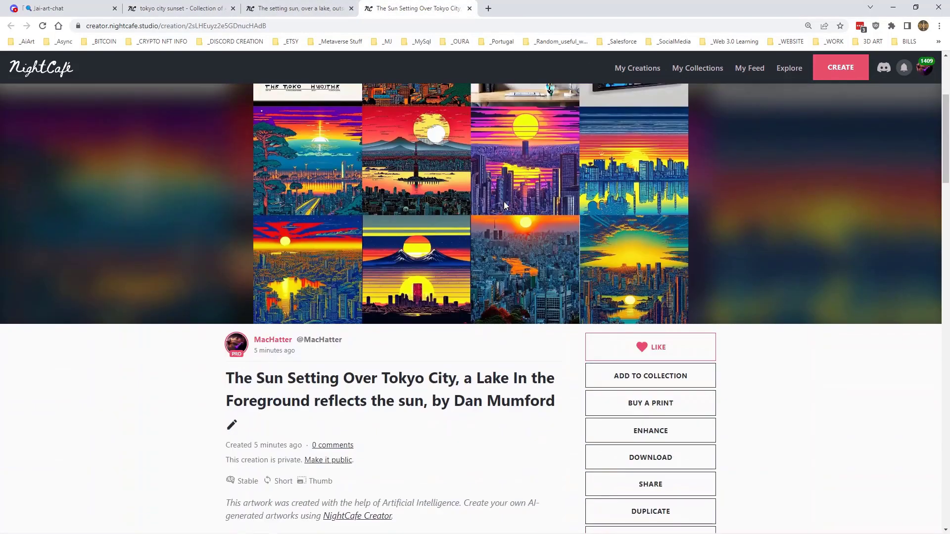
scroll(528, 196, "down", 1)
scroll(527, 189, "up", 6)
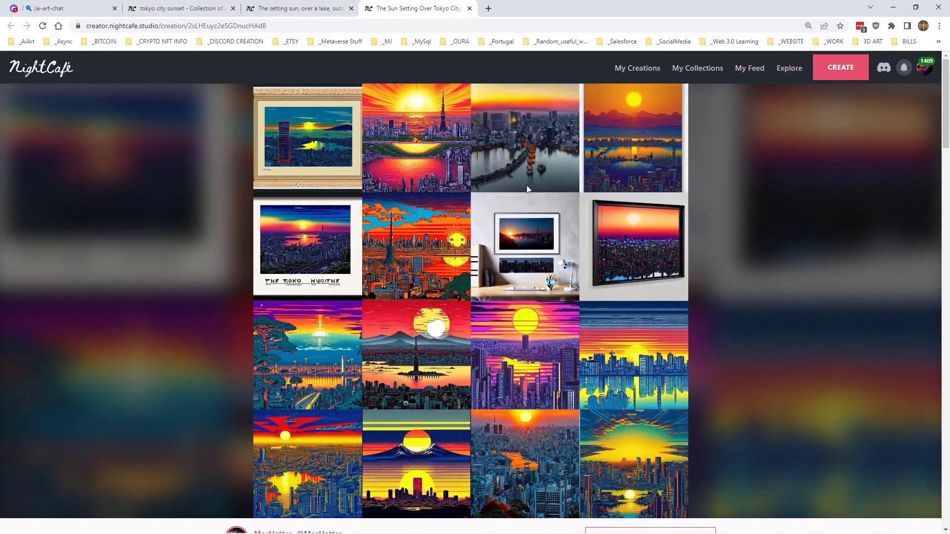
left_click(278, 8)
scroll(429, 259, "down", 1)
scroll(424, 222, "up", 6)
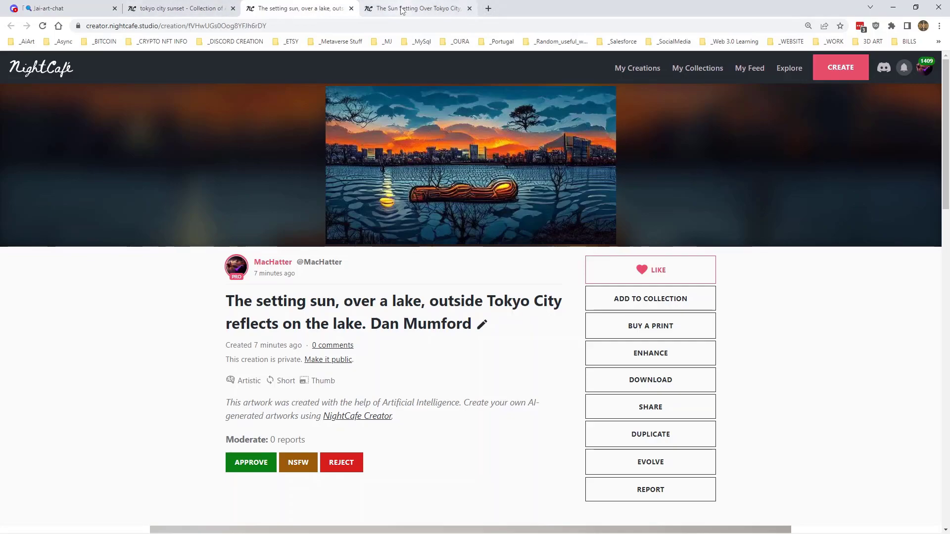
Revisit the collection and Stable creation, ending on 'The setting sun, over a lake' page
left_click(178, 8)
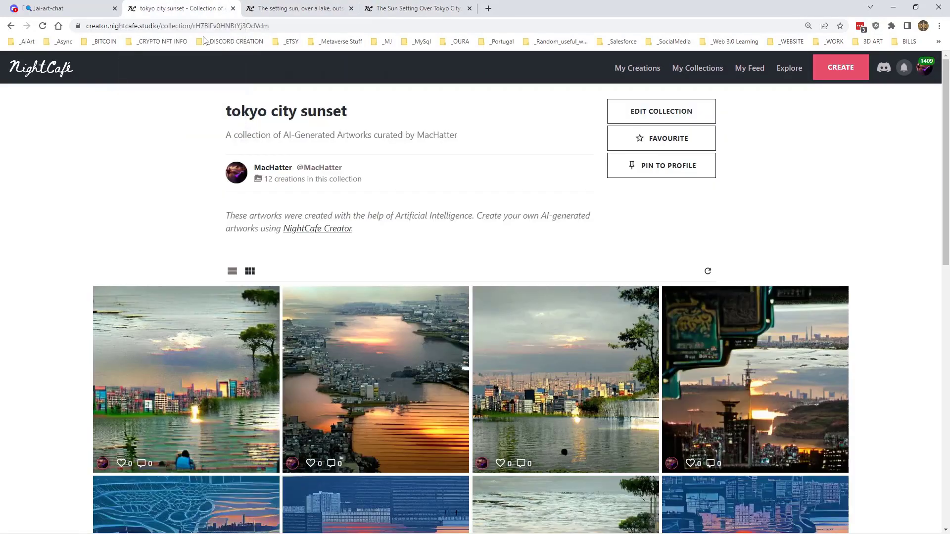
scroll(385, 276, "down", 3)
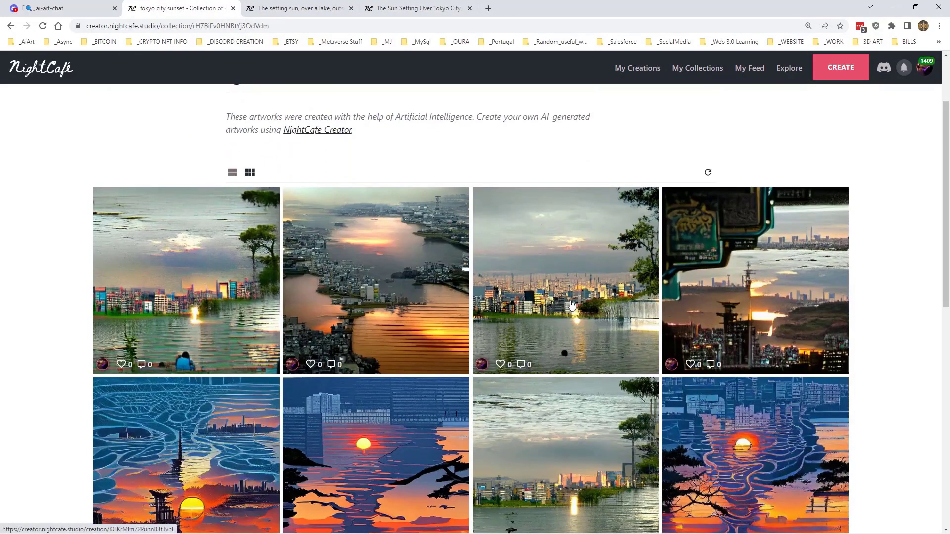
scroll(572, 304, "up", 2)
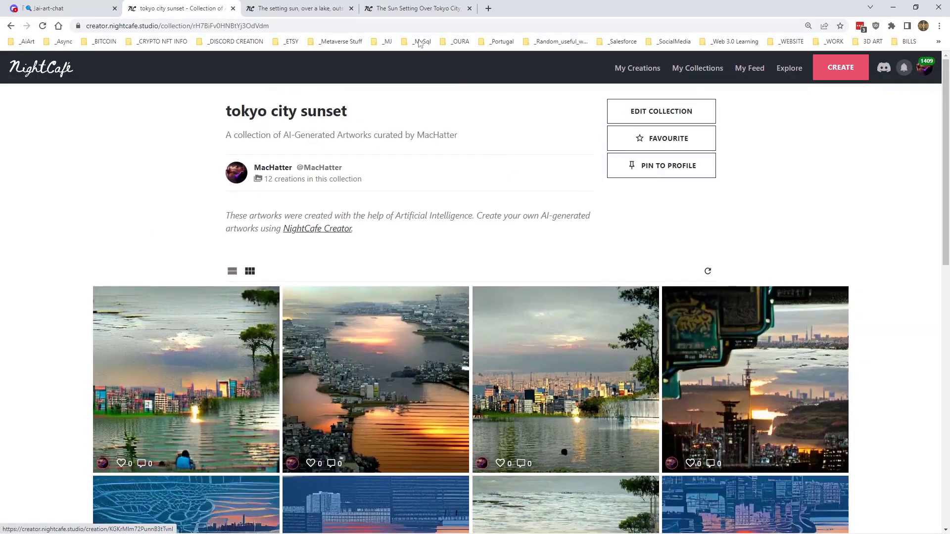
left_click(415, 8)
left_click(295, 4)
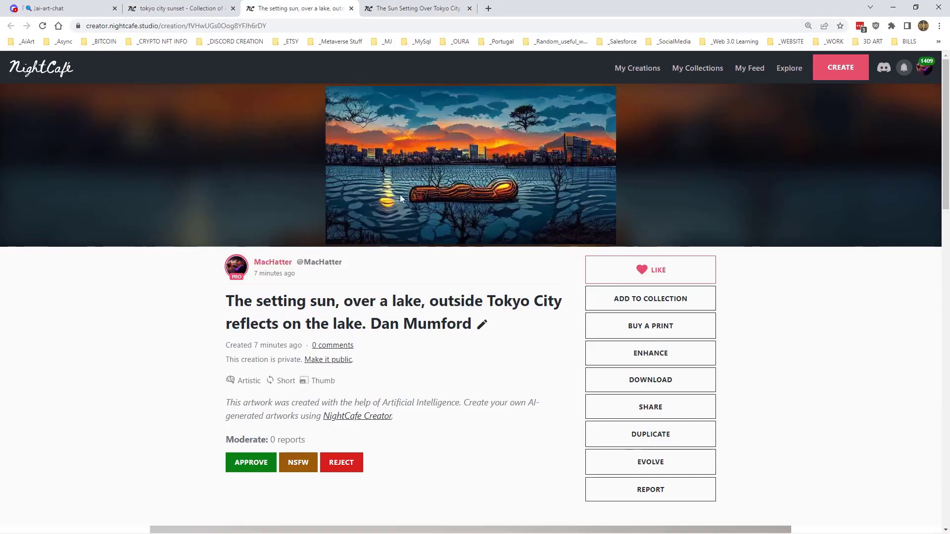